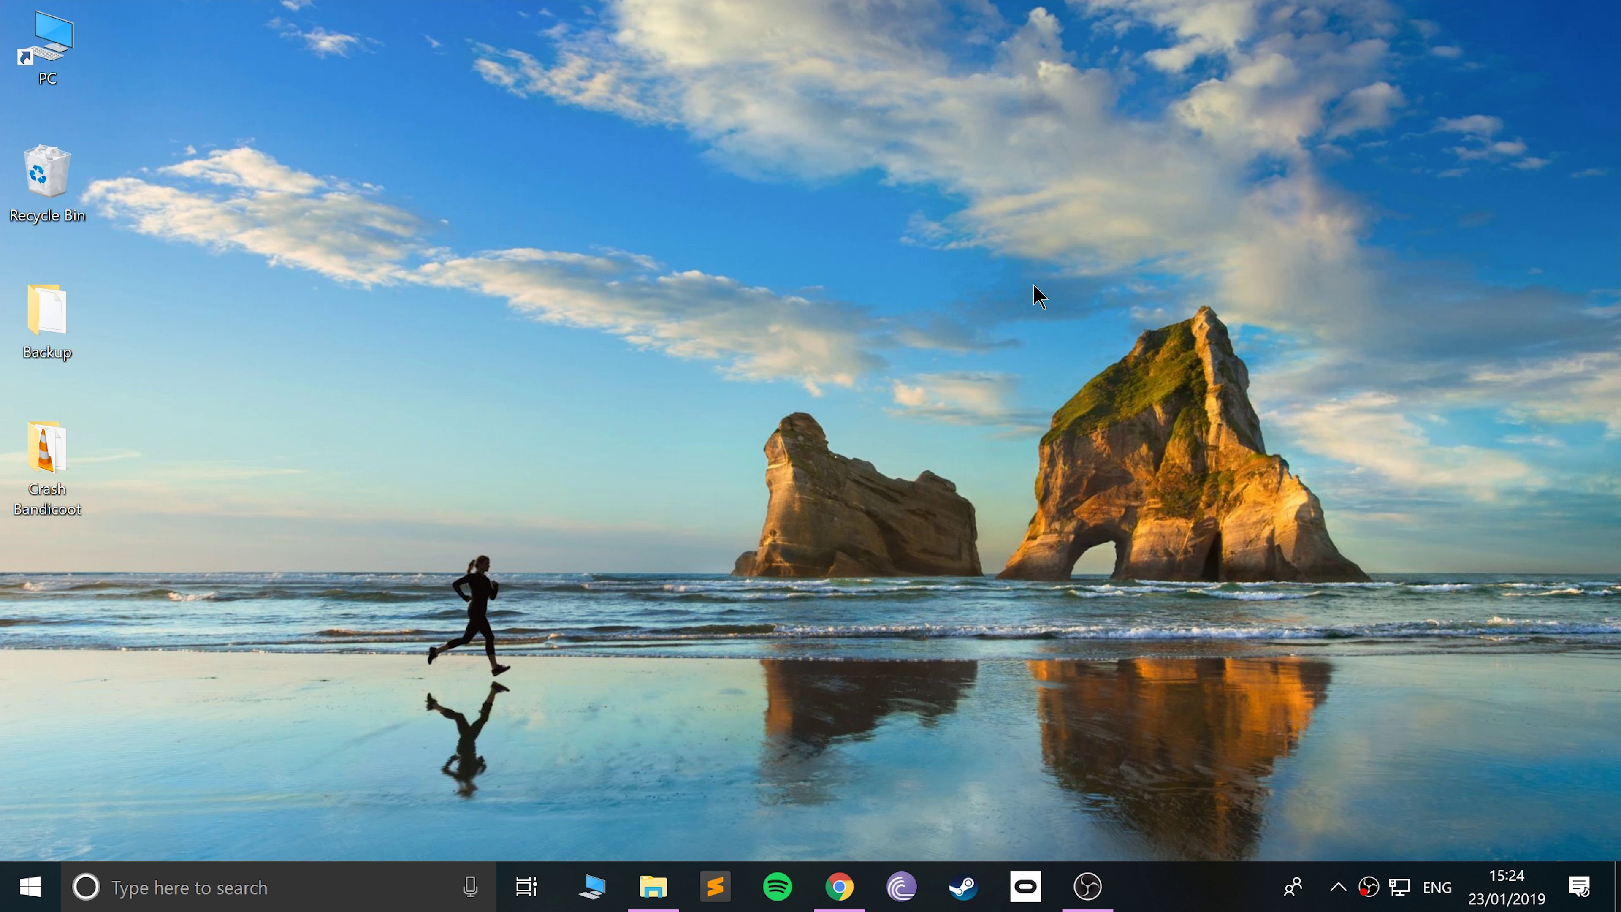
- Switch to Chrome and open the modmyclassic.com/bleemsync page in a new tab
left_click(813, 904)
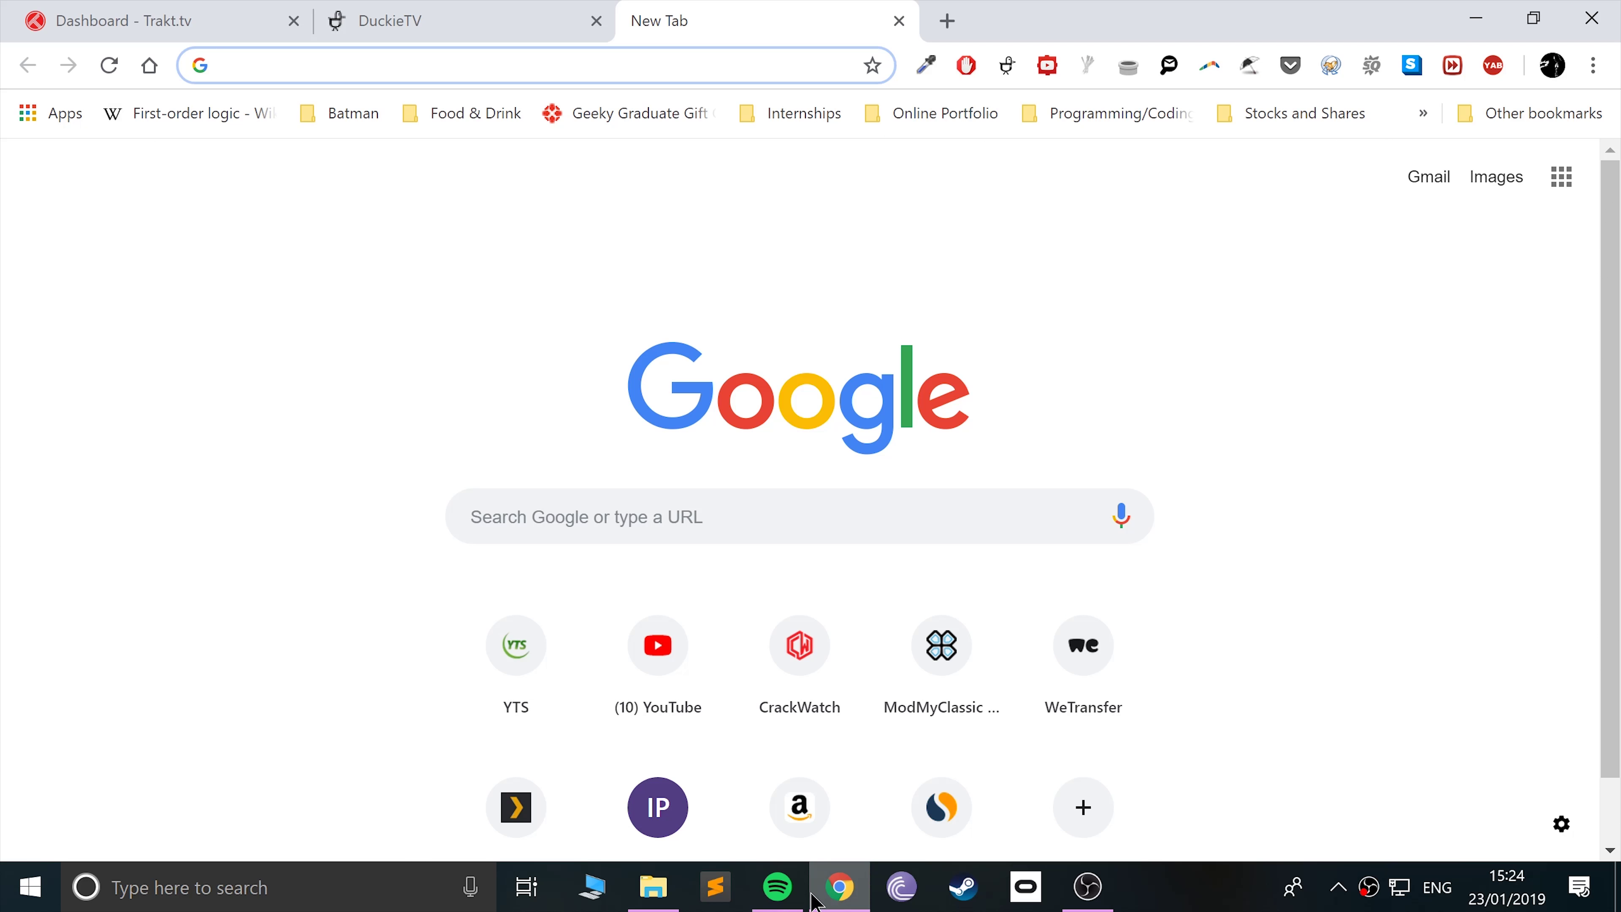
right_click(801, 900)
left_click(795, 837)
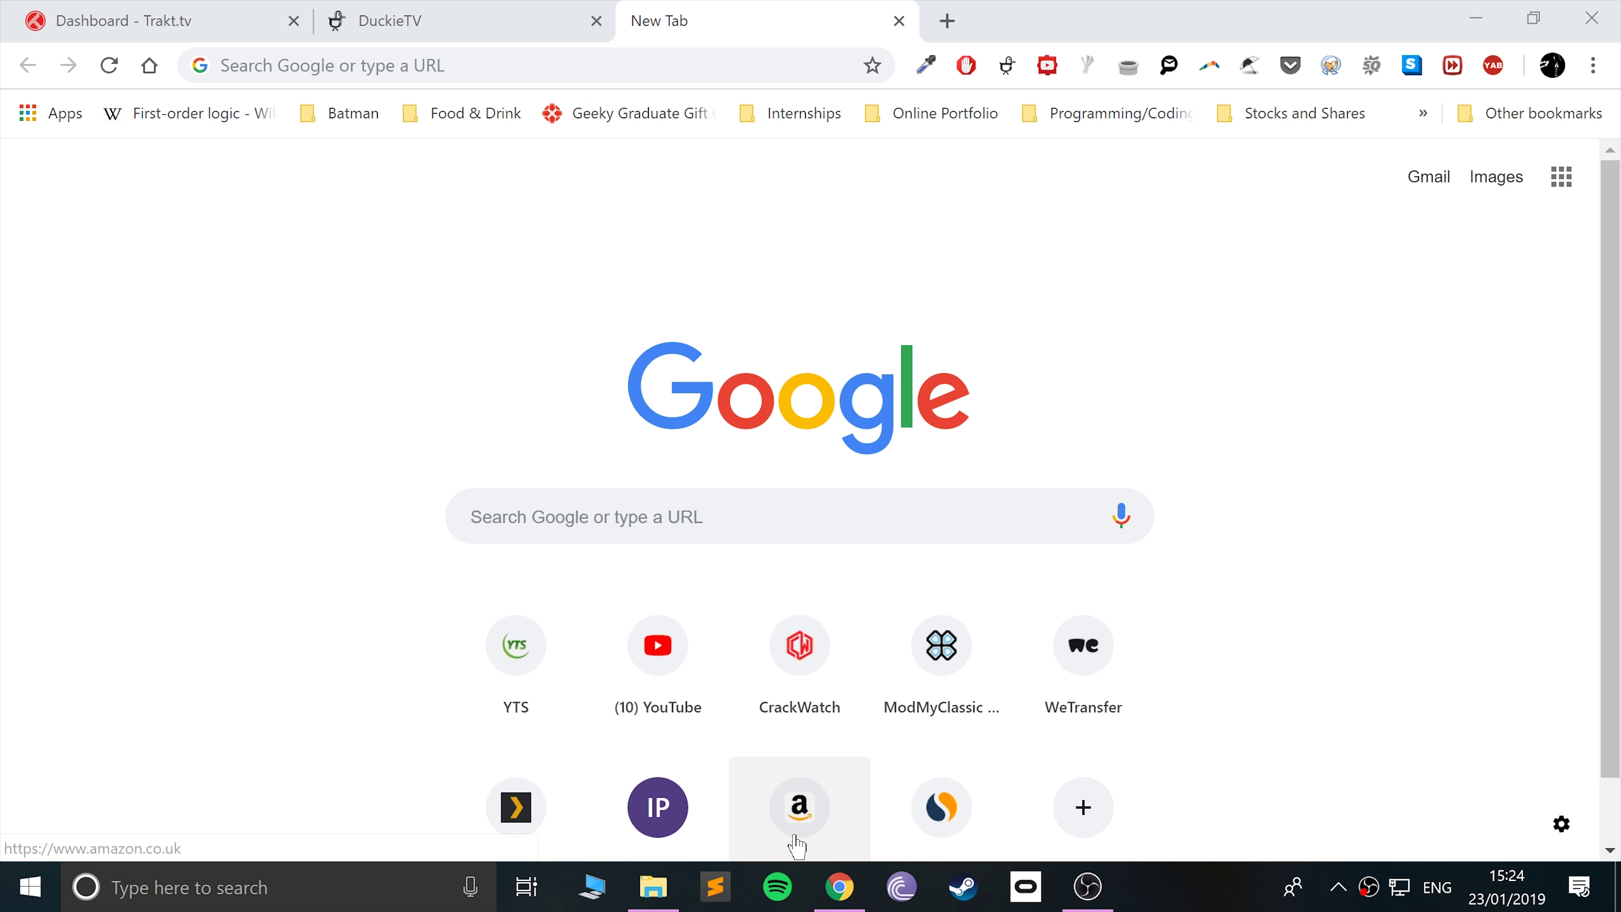
left_click(947, 21)
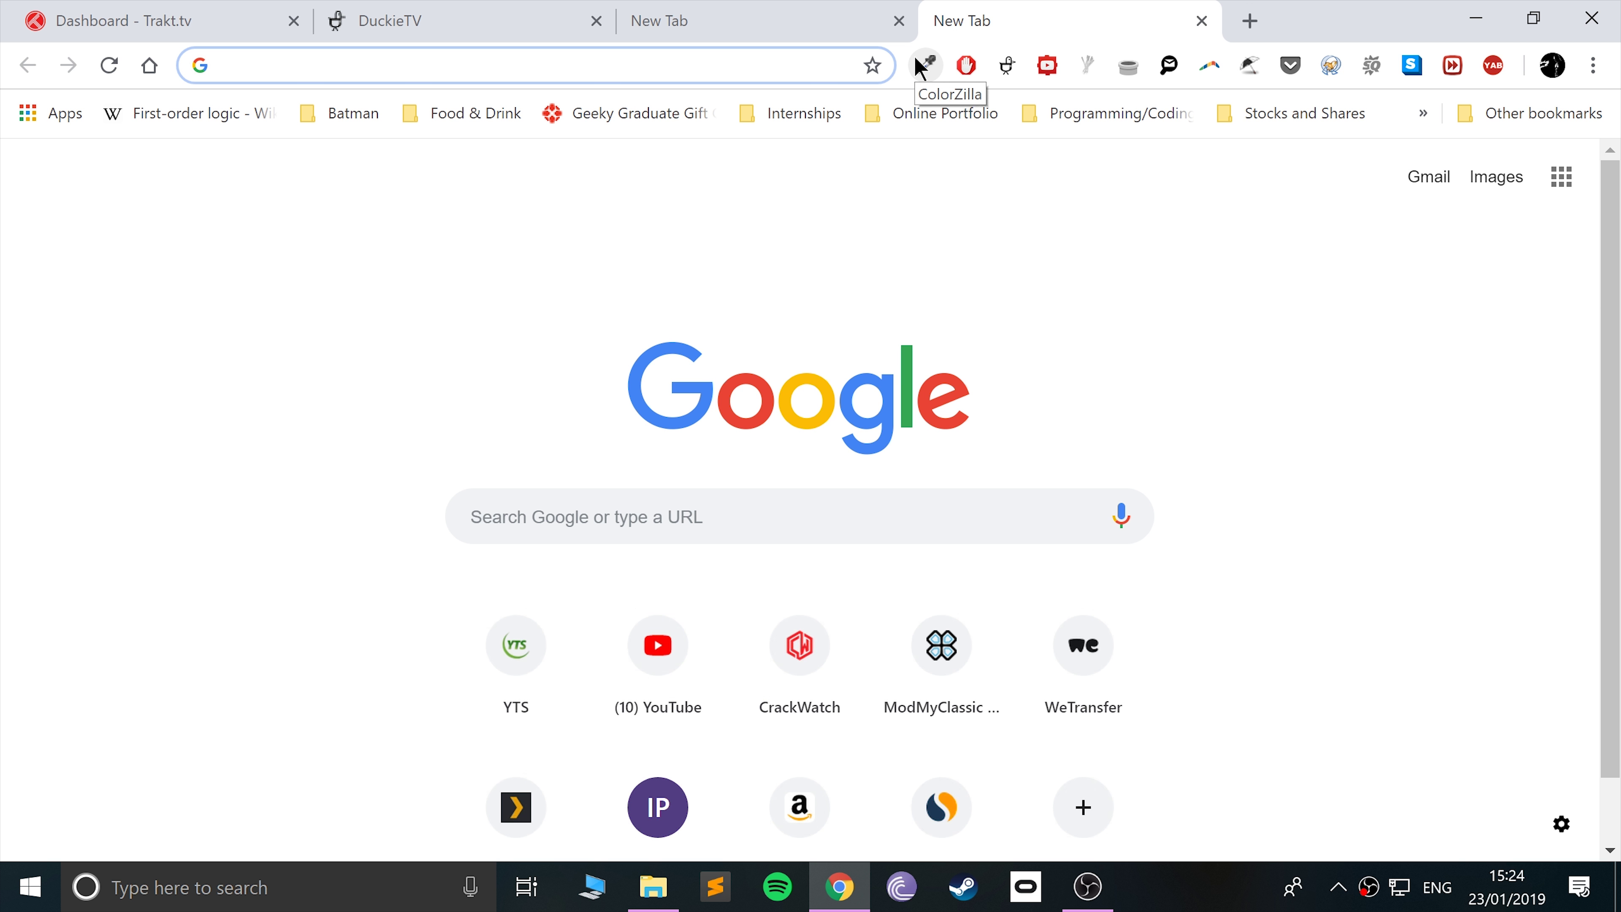
type("modmyclassic.com")
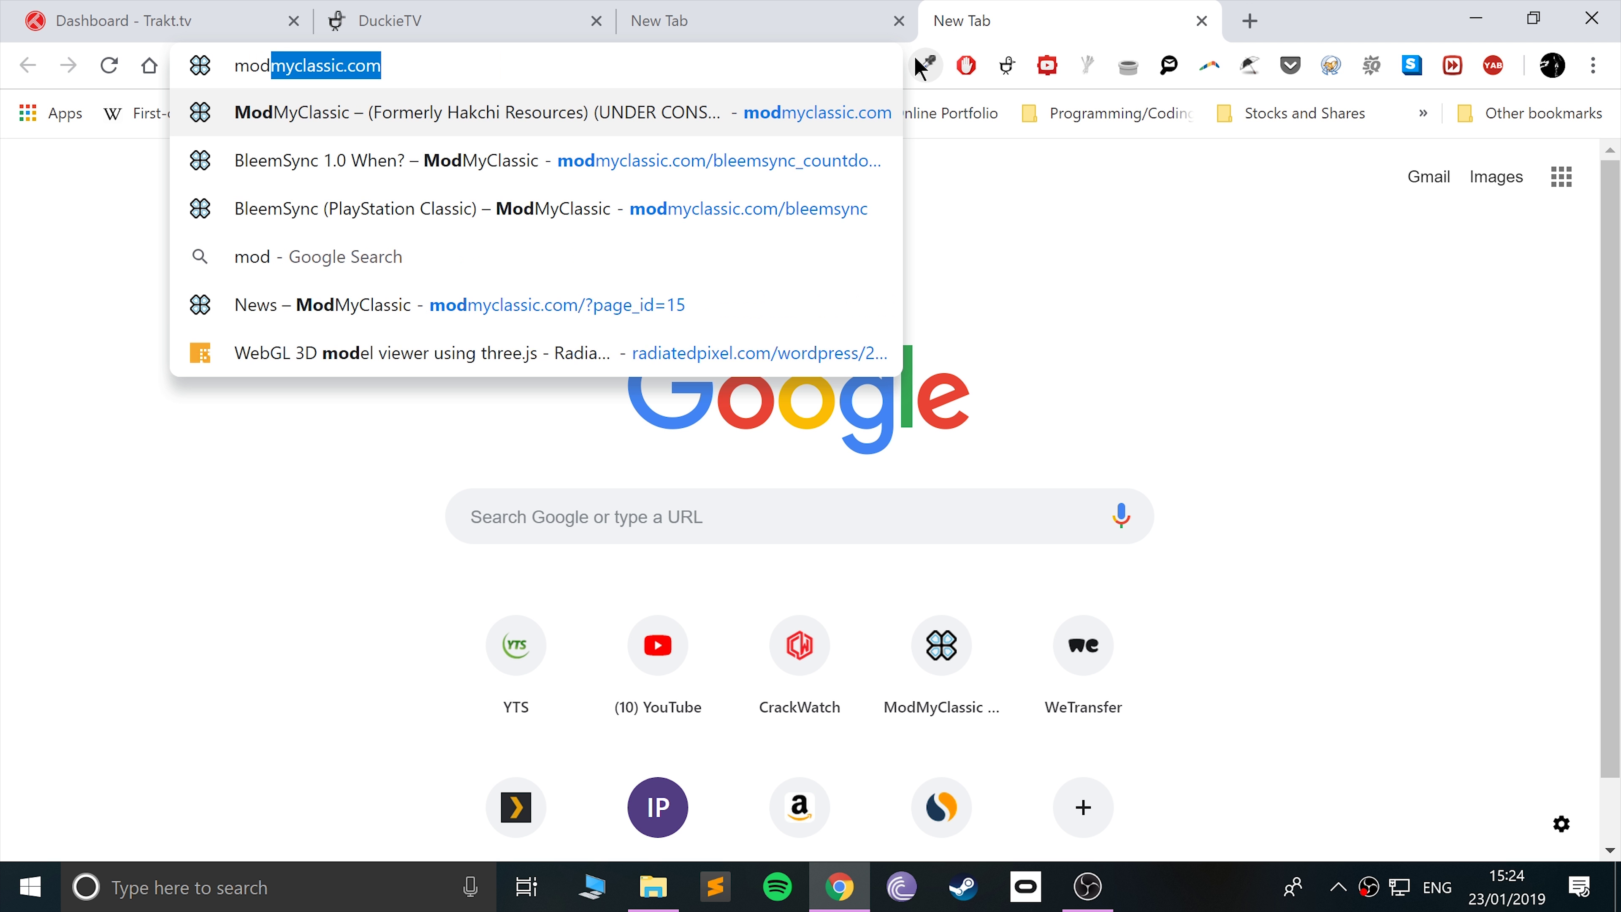
key("Right")
type("/bleemsync")
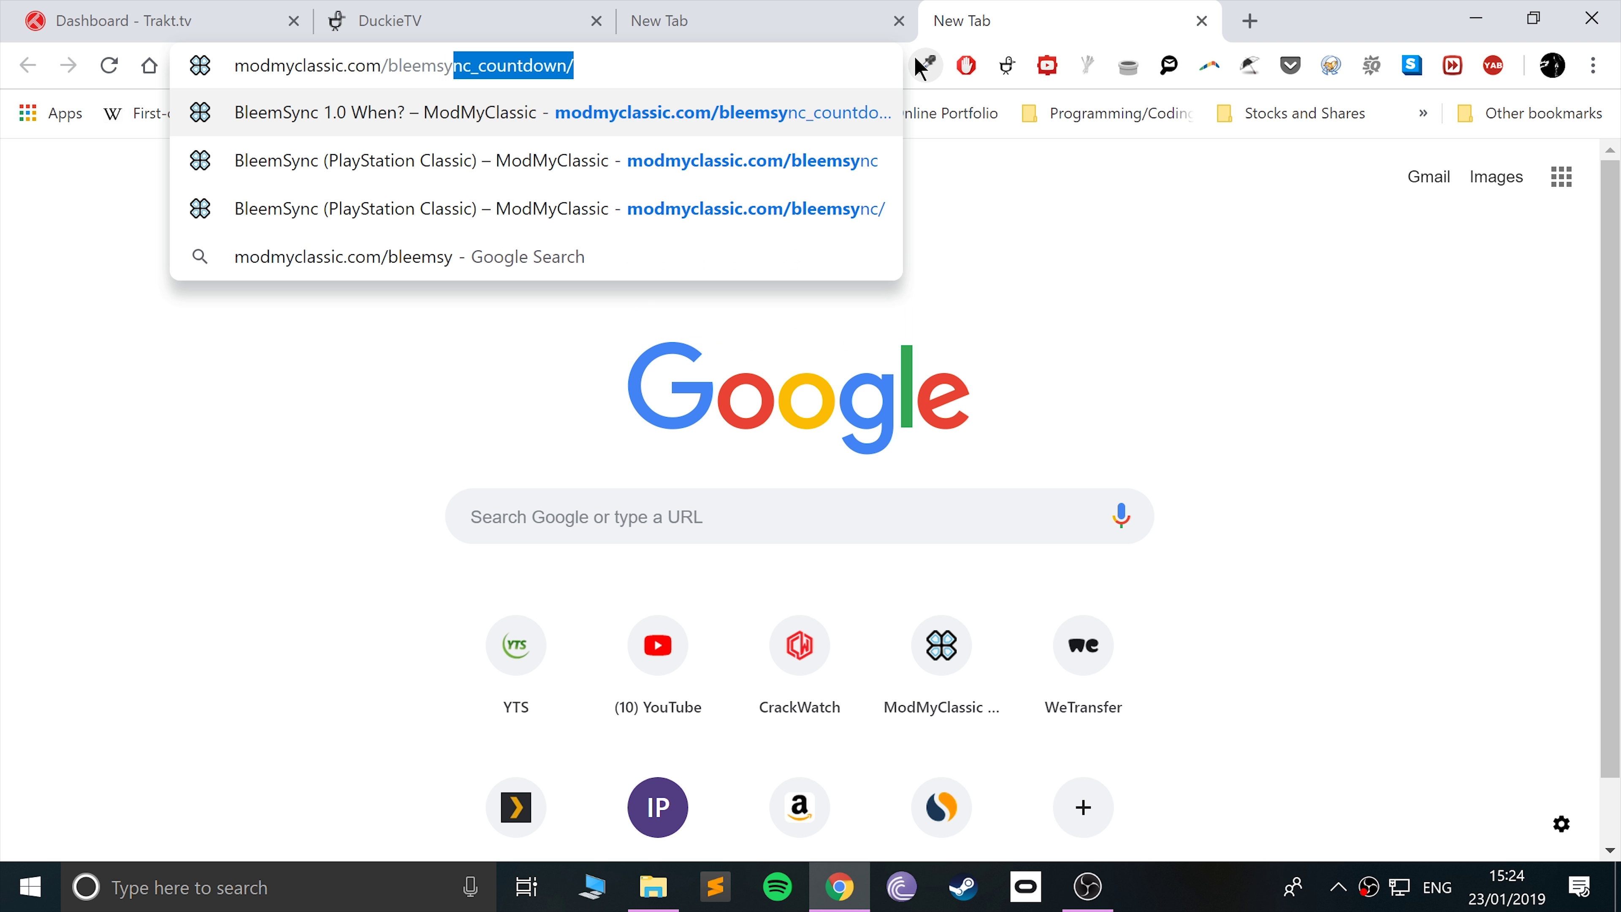
key("Return")
- Start the BleemSync 1.0.0 Public Beta download from the Where to Download section and cancel it
scroll(416, 337, "down", 15)
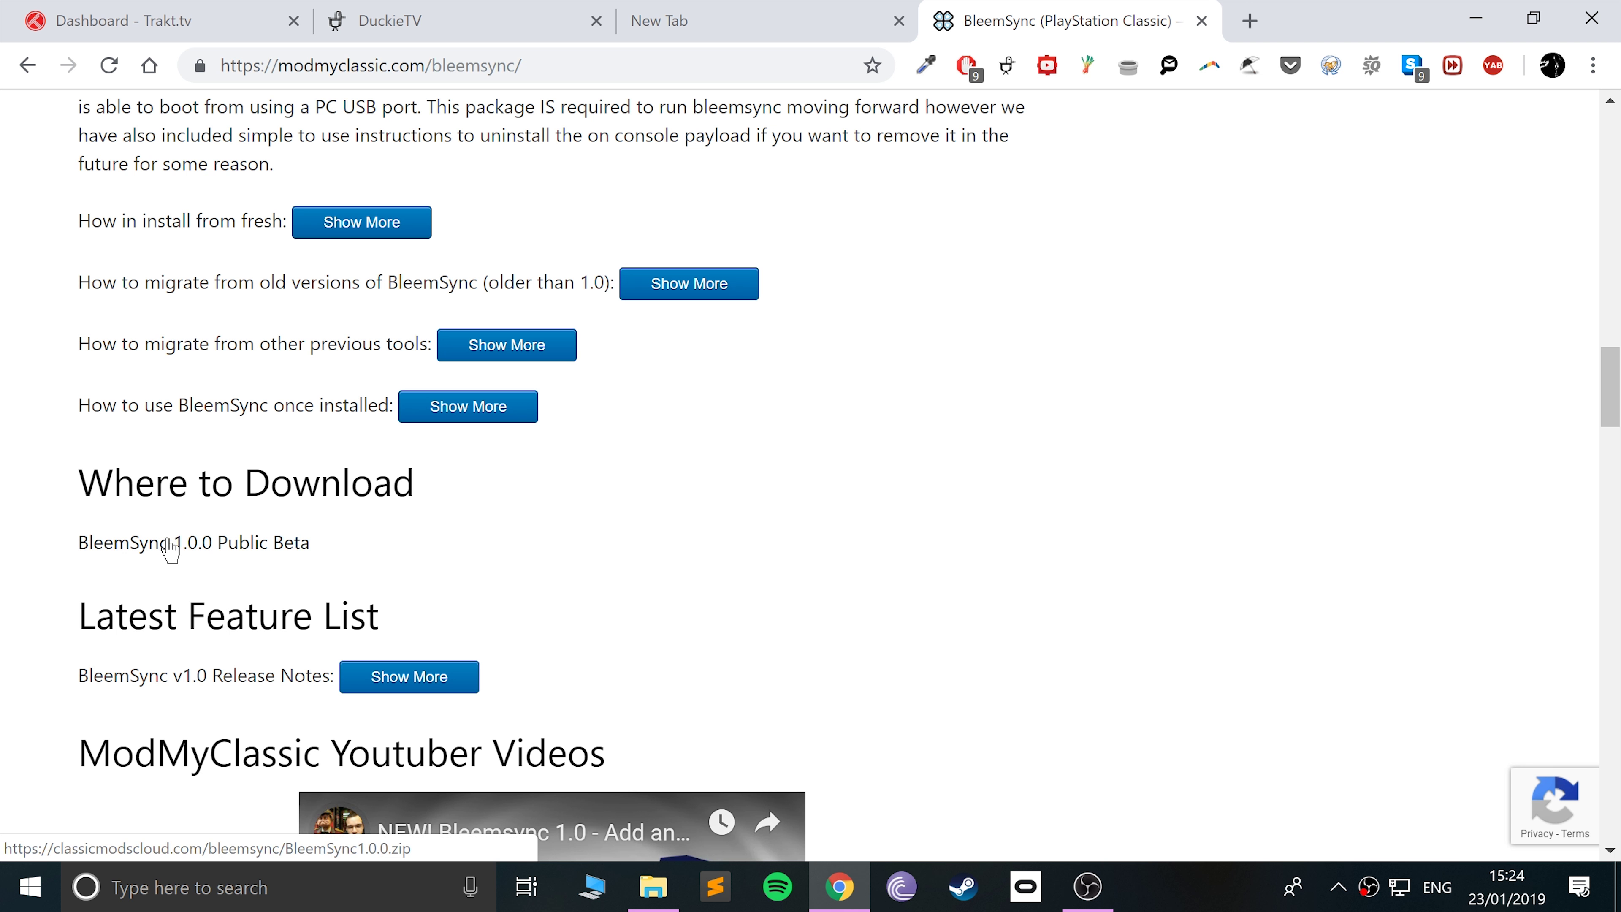
left_click(195, 561)
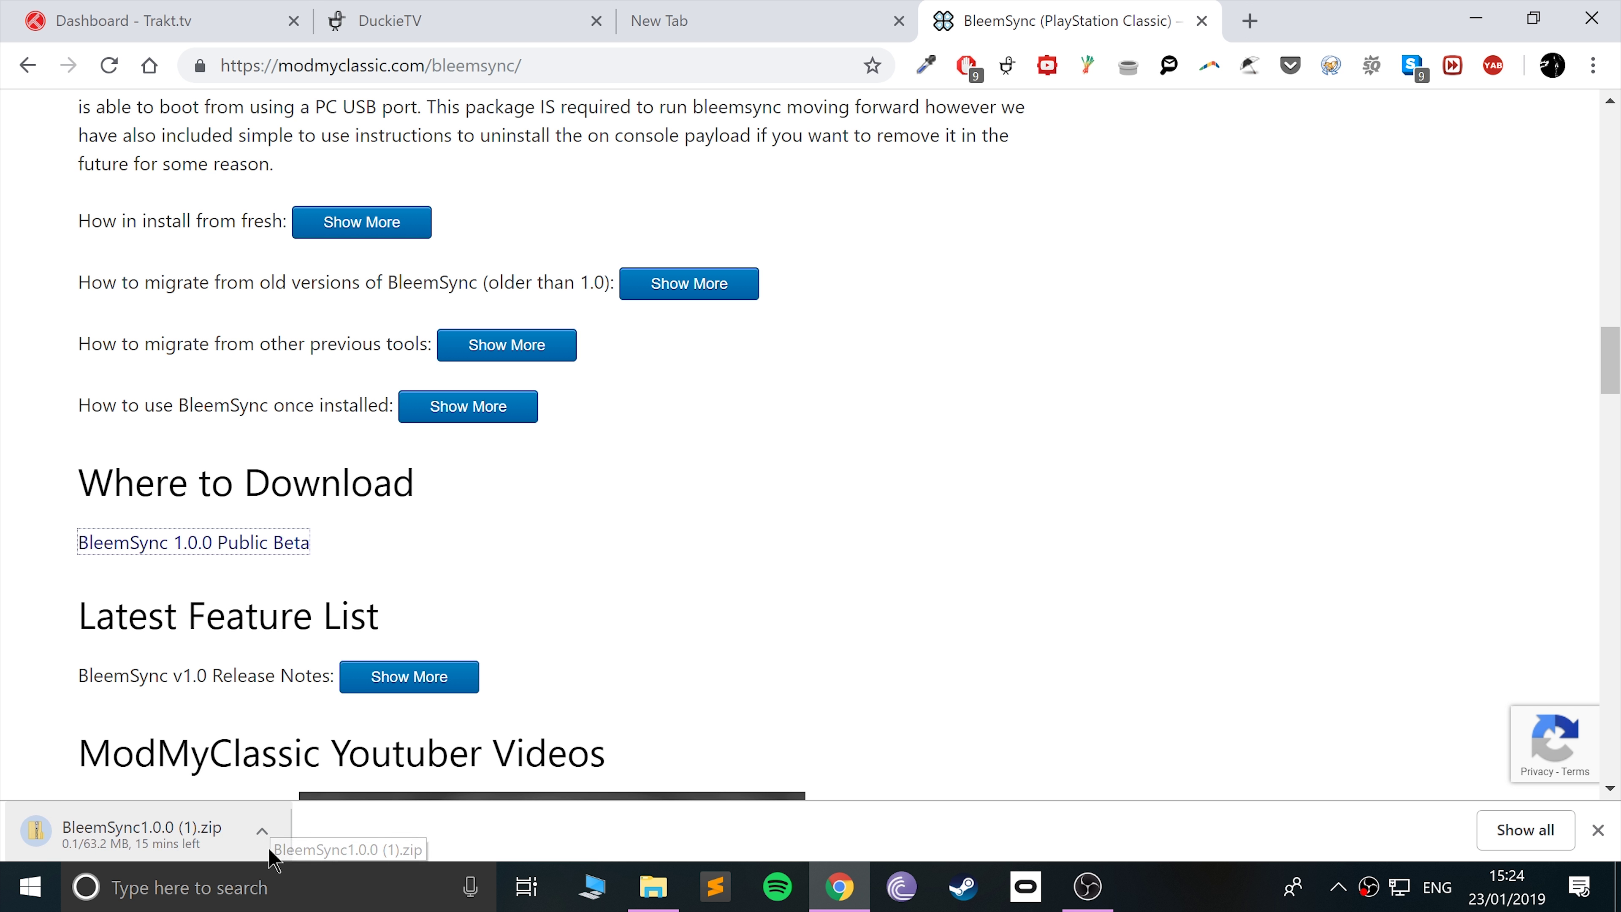
left_click(262, 834)
left_click(283, 796)
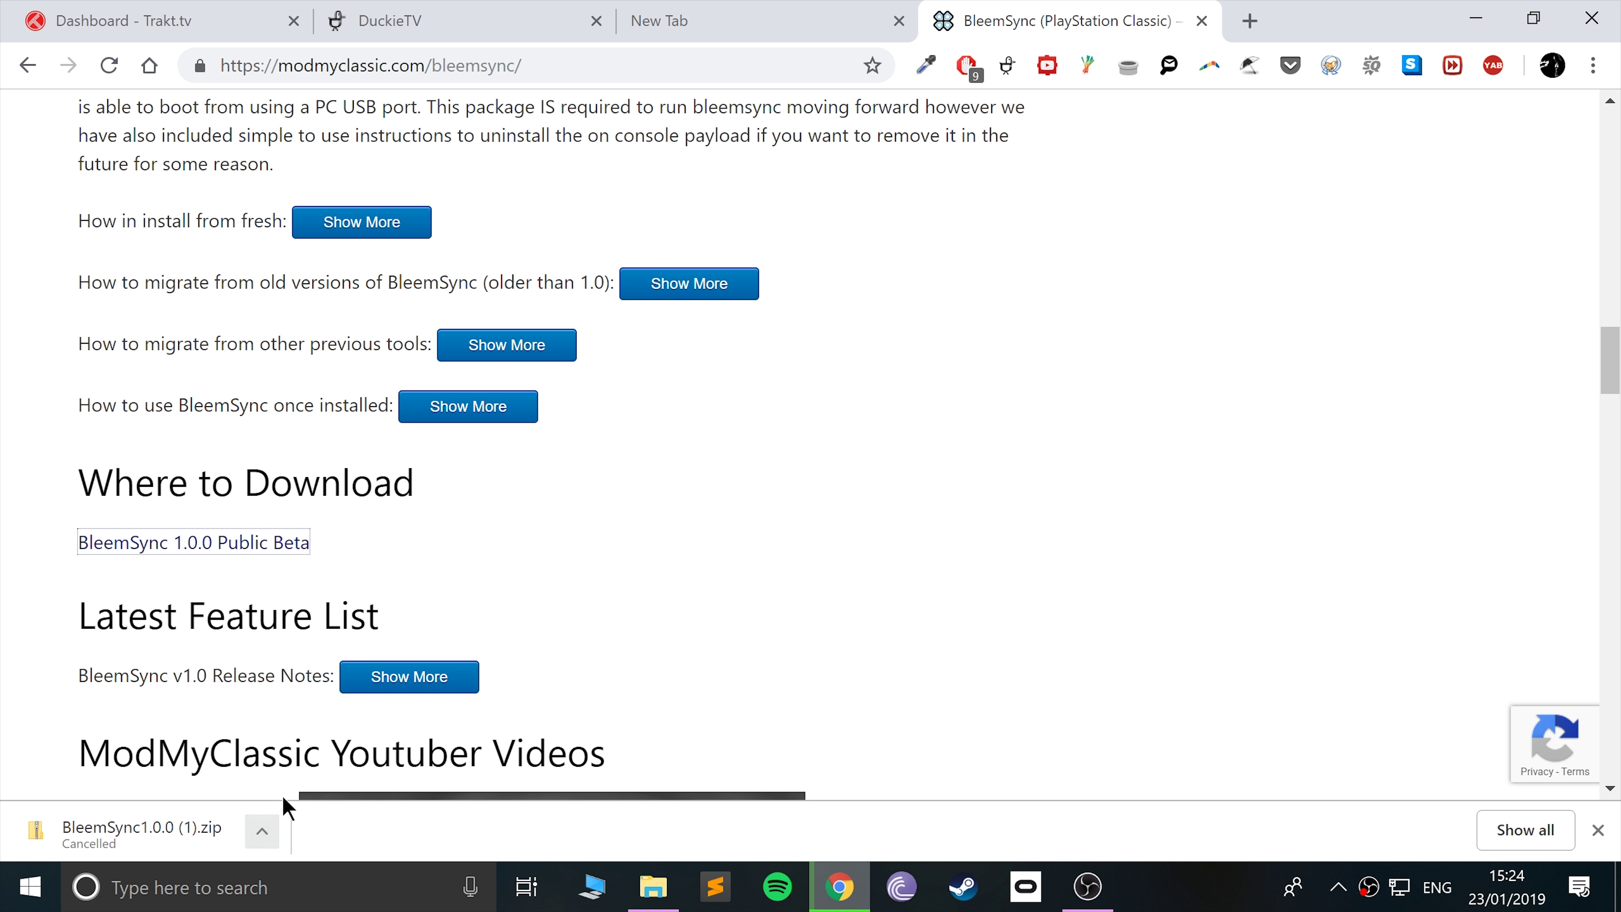
- Switch to File Explorer, minimize the browser, and extract BleemSync1.0.0.zip within the Chrome downloads folder
left_click(653, 886)
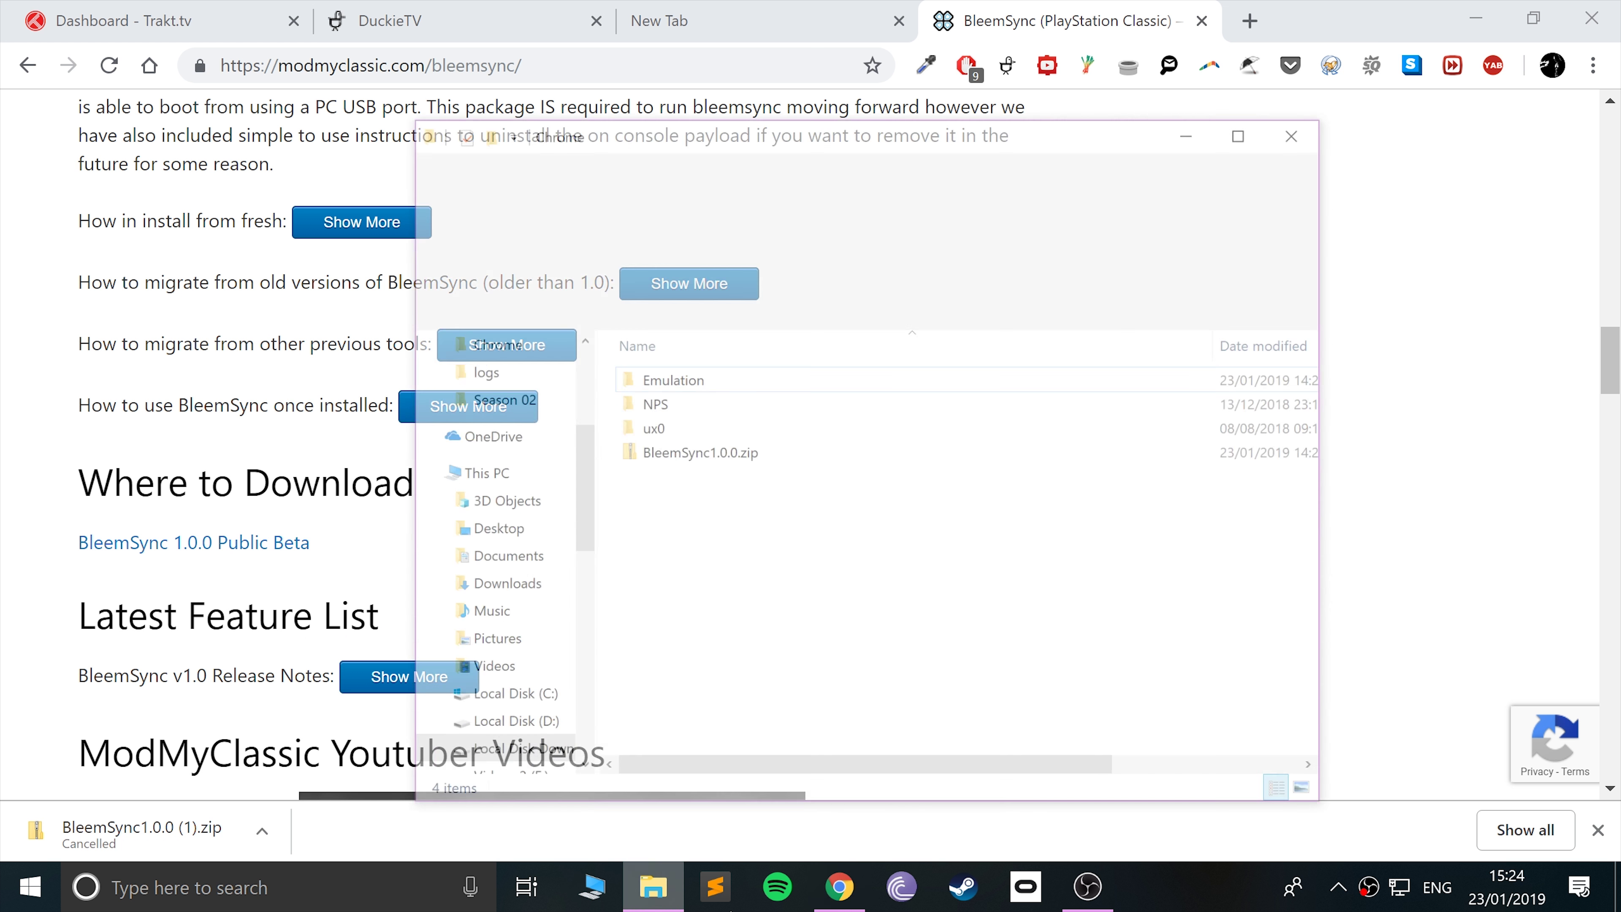
left_click(1475, 17)
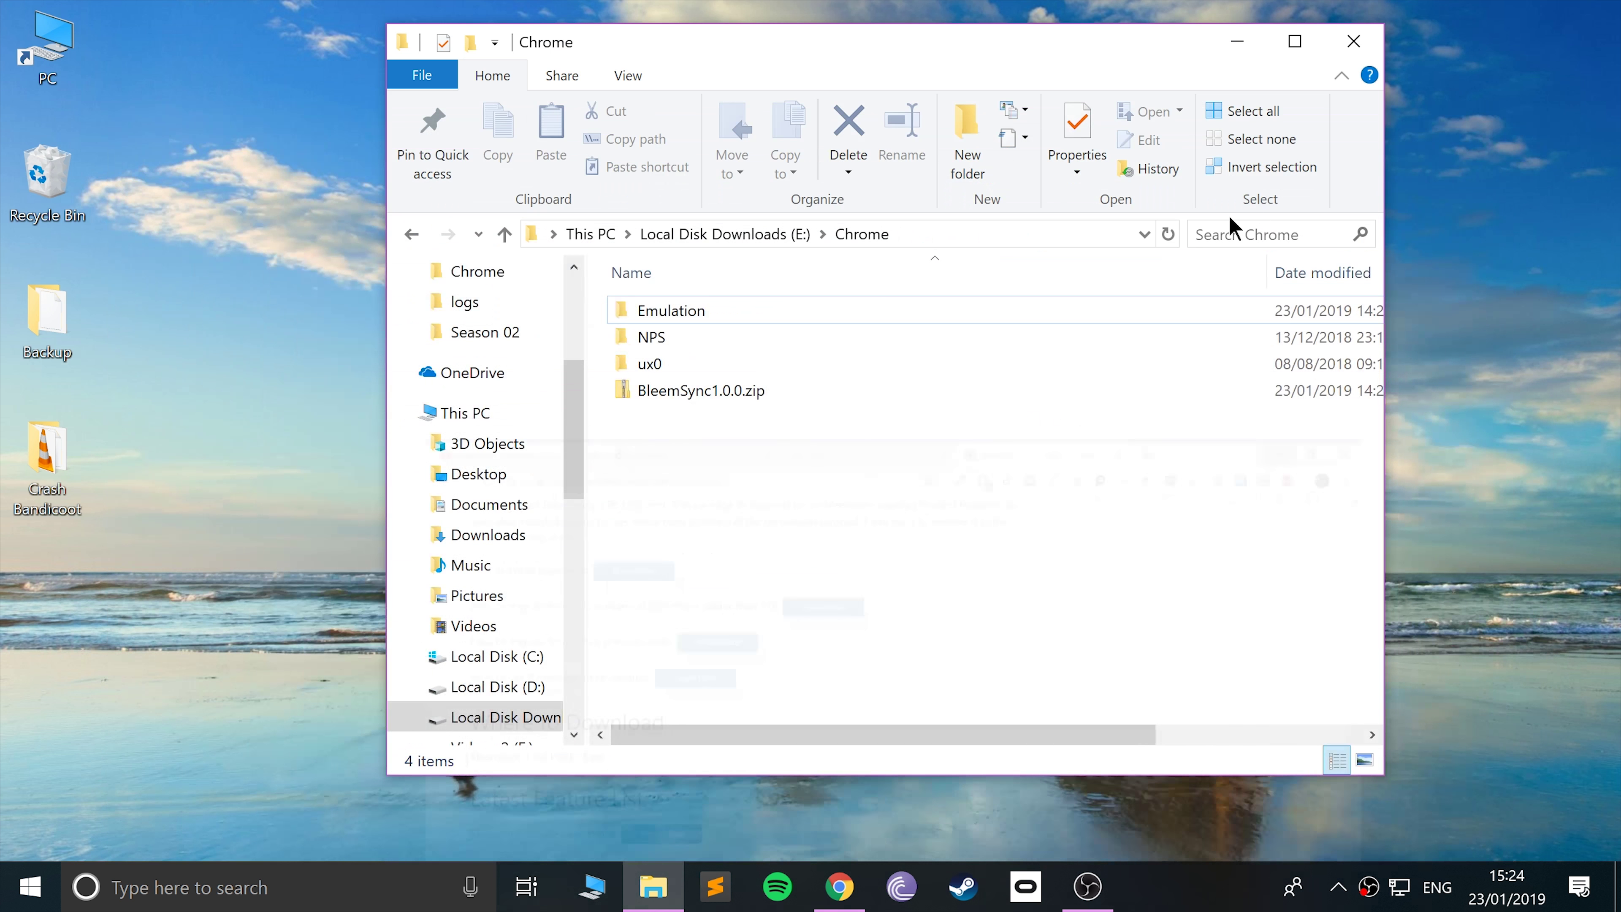
left_click(702, 391)
right_click(701, 391)
left_click(753, 466)
left_click(1015, 699)
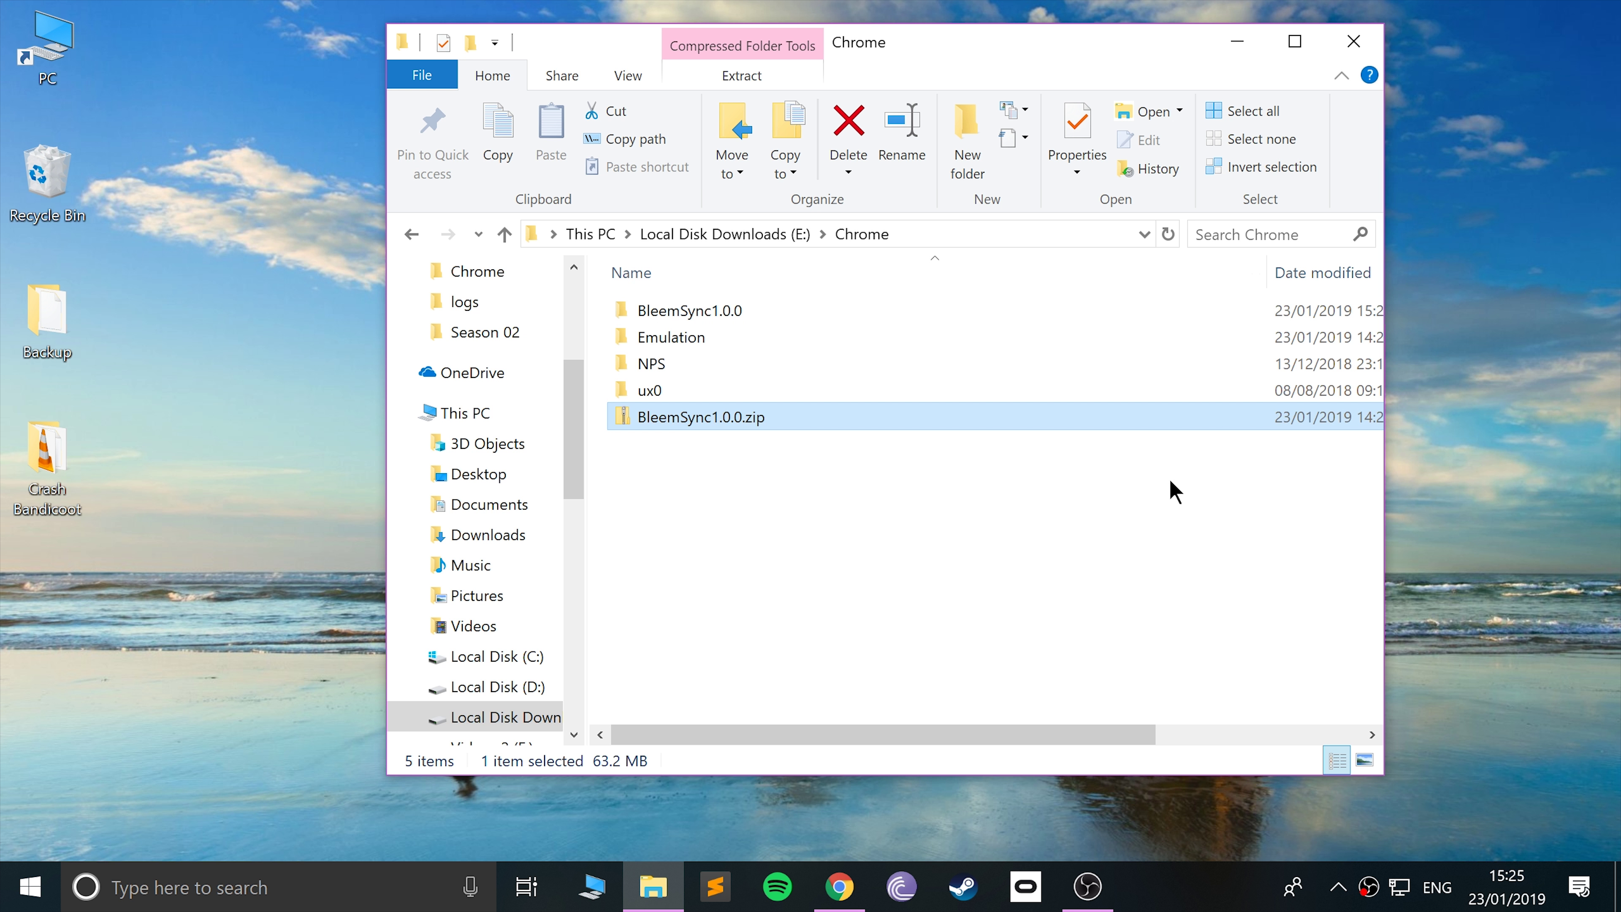
- Copy all the contents of the extracted BleemSync1.0.0 folder
double_click(622, 313)
left_click_drag(807, 469, 749, 297)
left_click(831, 516)
left_click_drag(831, 518, 670, 287)
key("ctrl+c")
- Open the format settings for the SONY (L:) USB drive in This PC
left_click(444, 413)
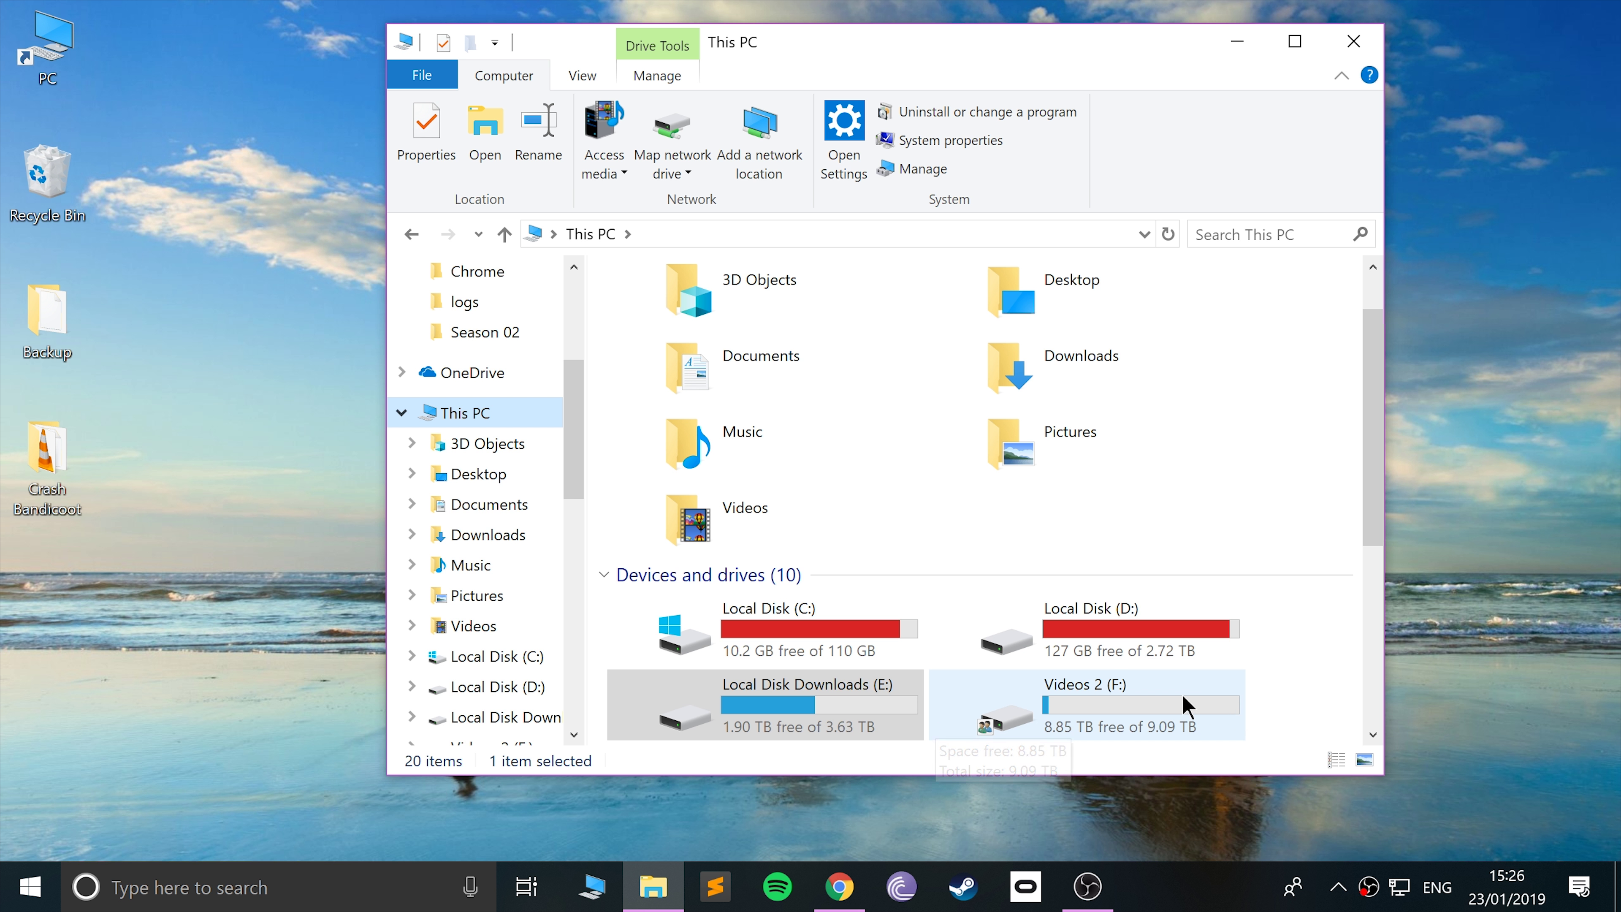
scroll(1183, 706, "down", 5)
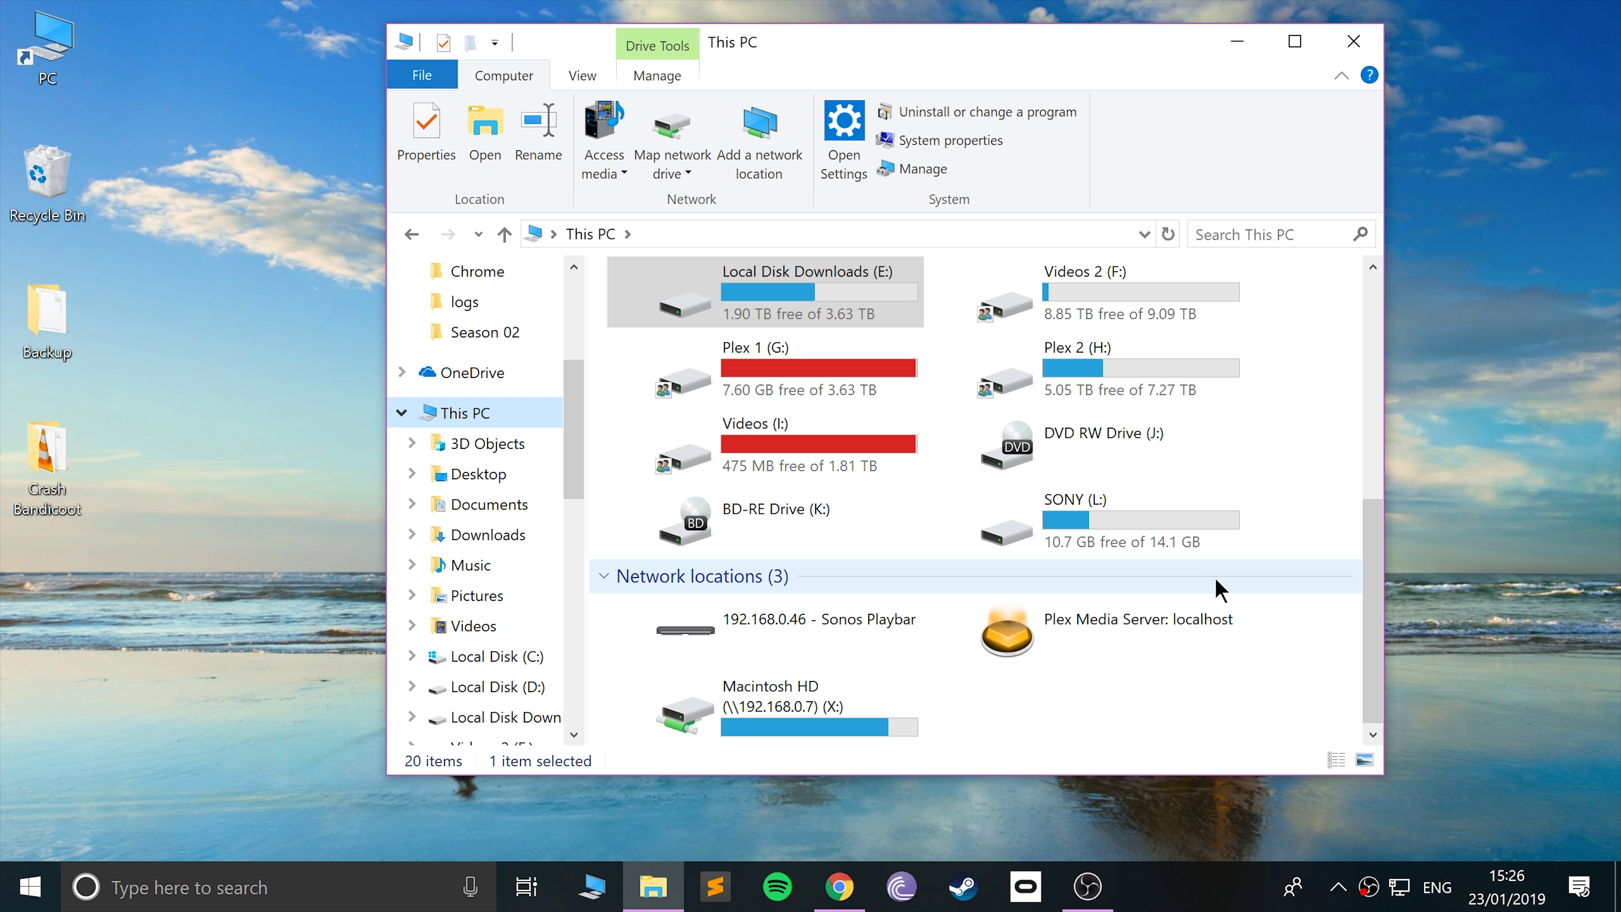
left_click(1107, 523)
right_click(1104, 515)
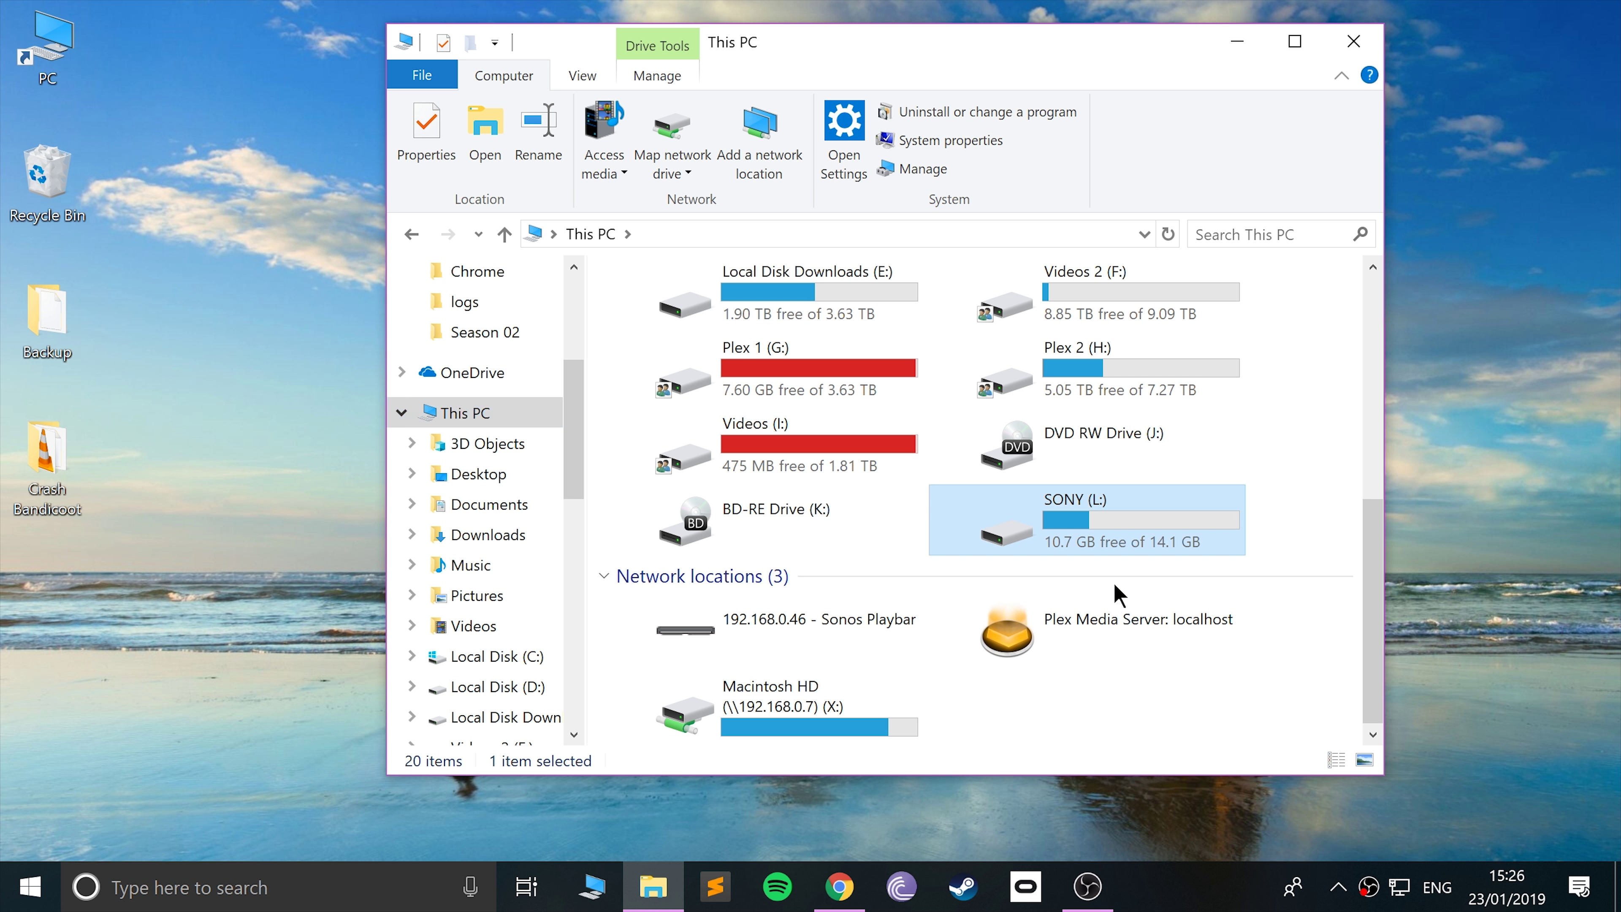
left_click(1206, 610)
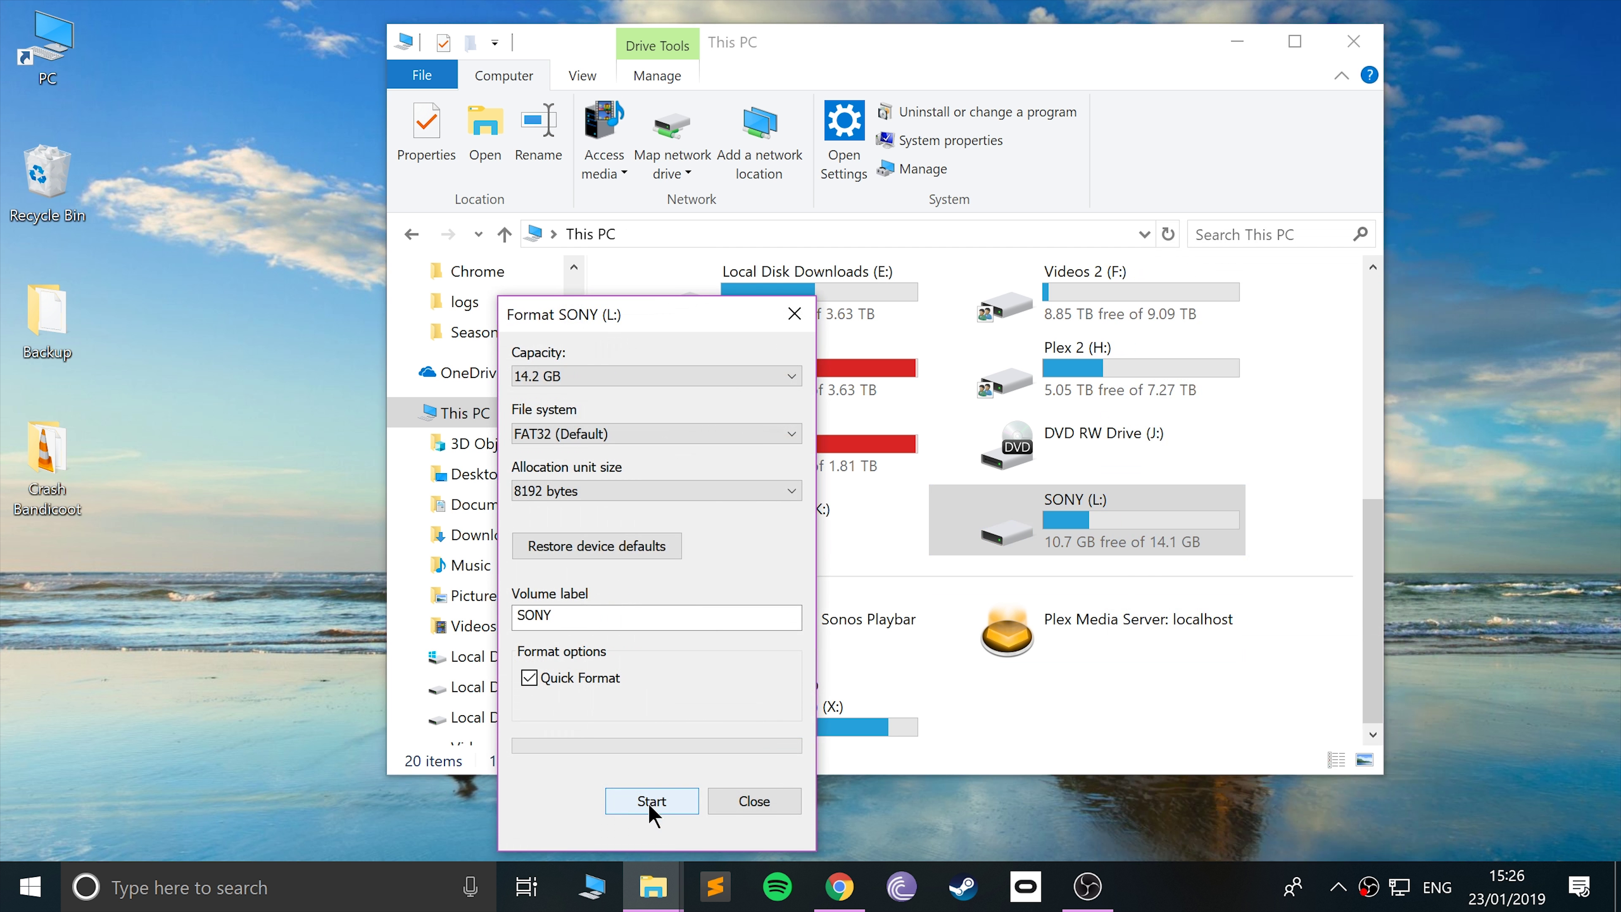
- Quick format the SONY (L:) drive as FAT32 with the volume label SONY and close the format dialog
left_click(638, 435)
left_click(566, 465)
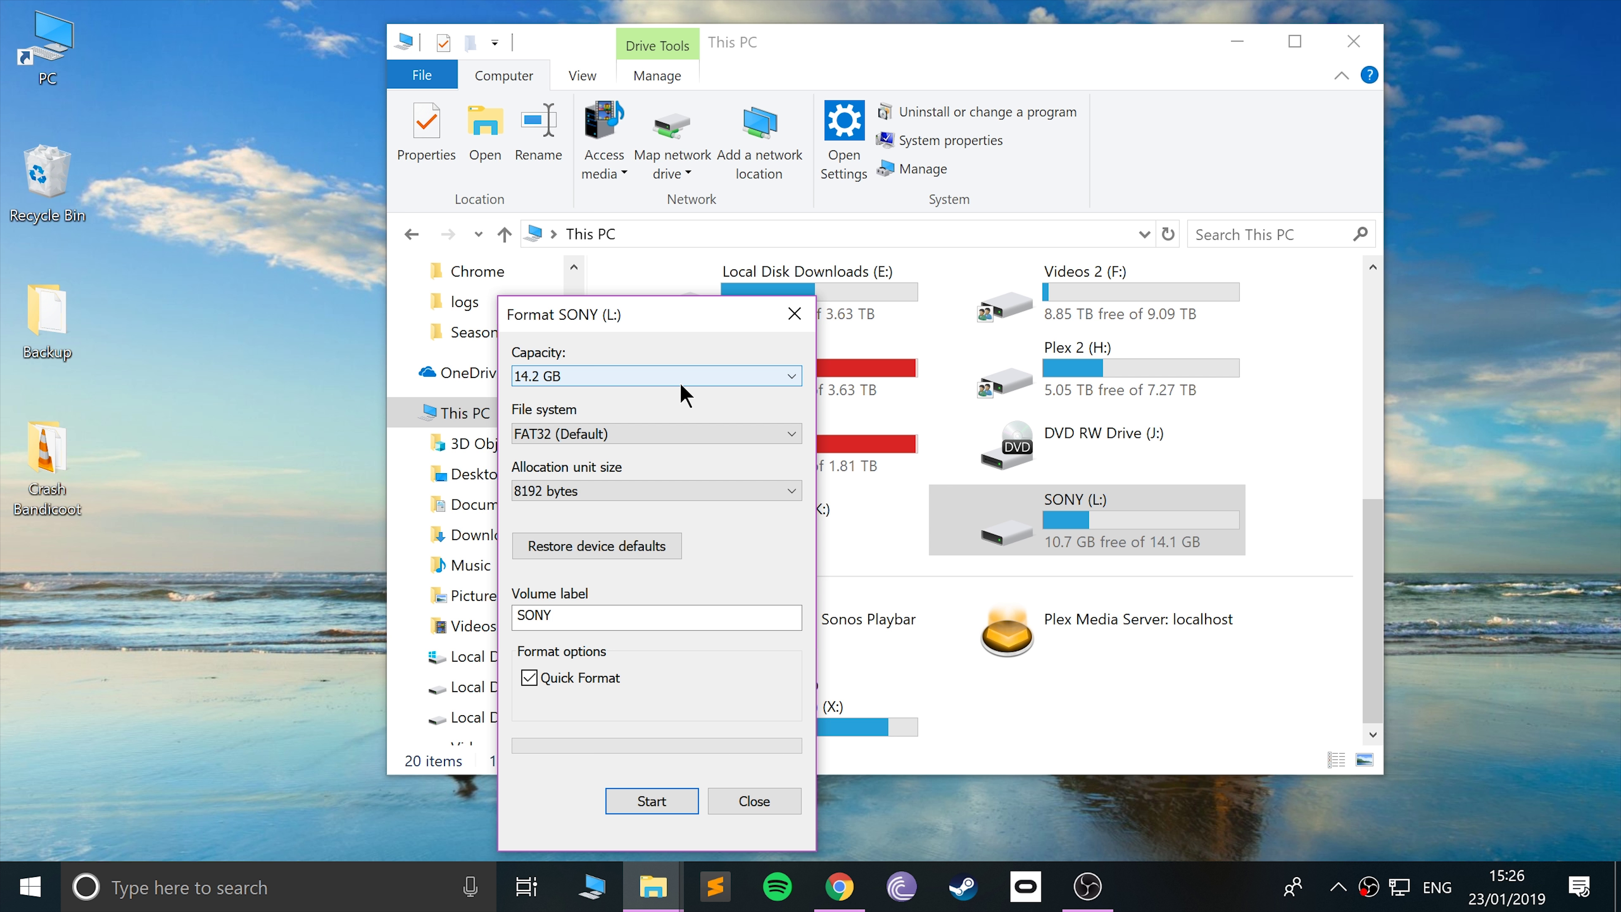
double_click(561, 613)
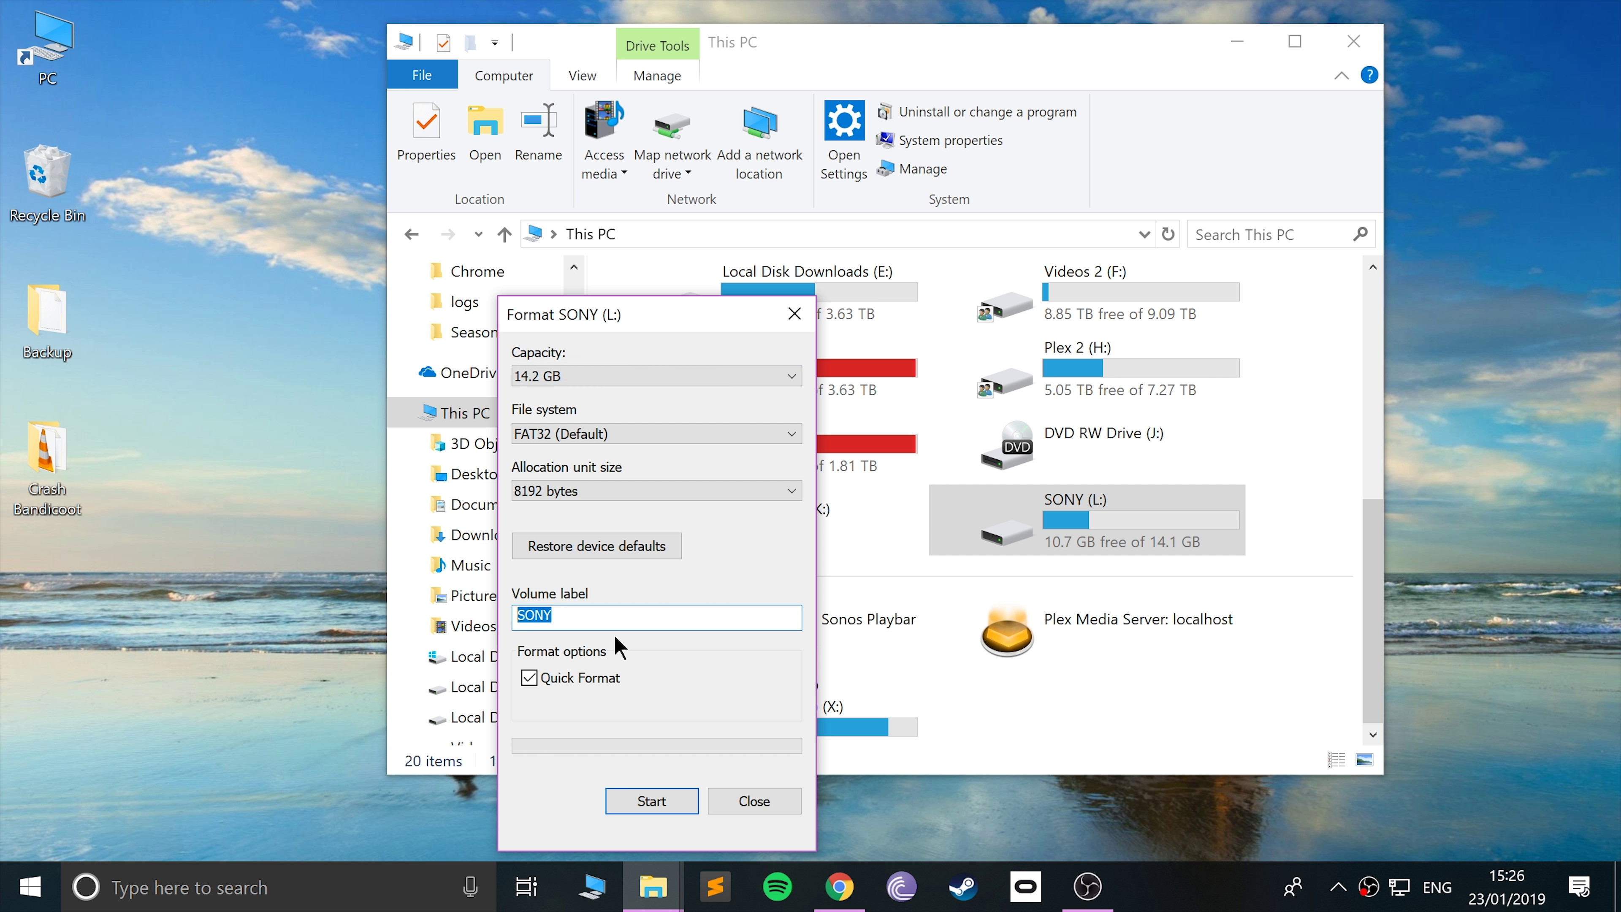
left_click(646, 800)
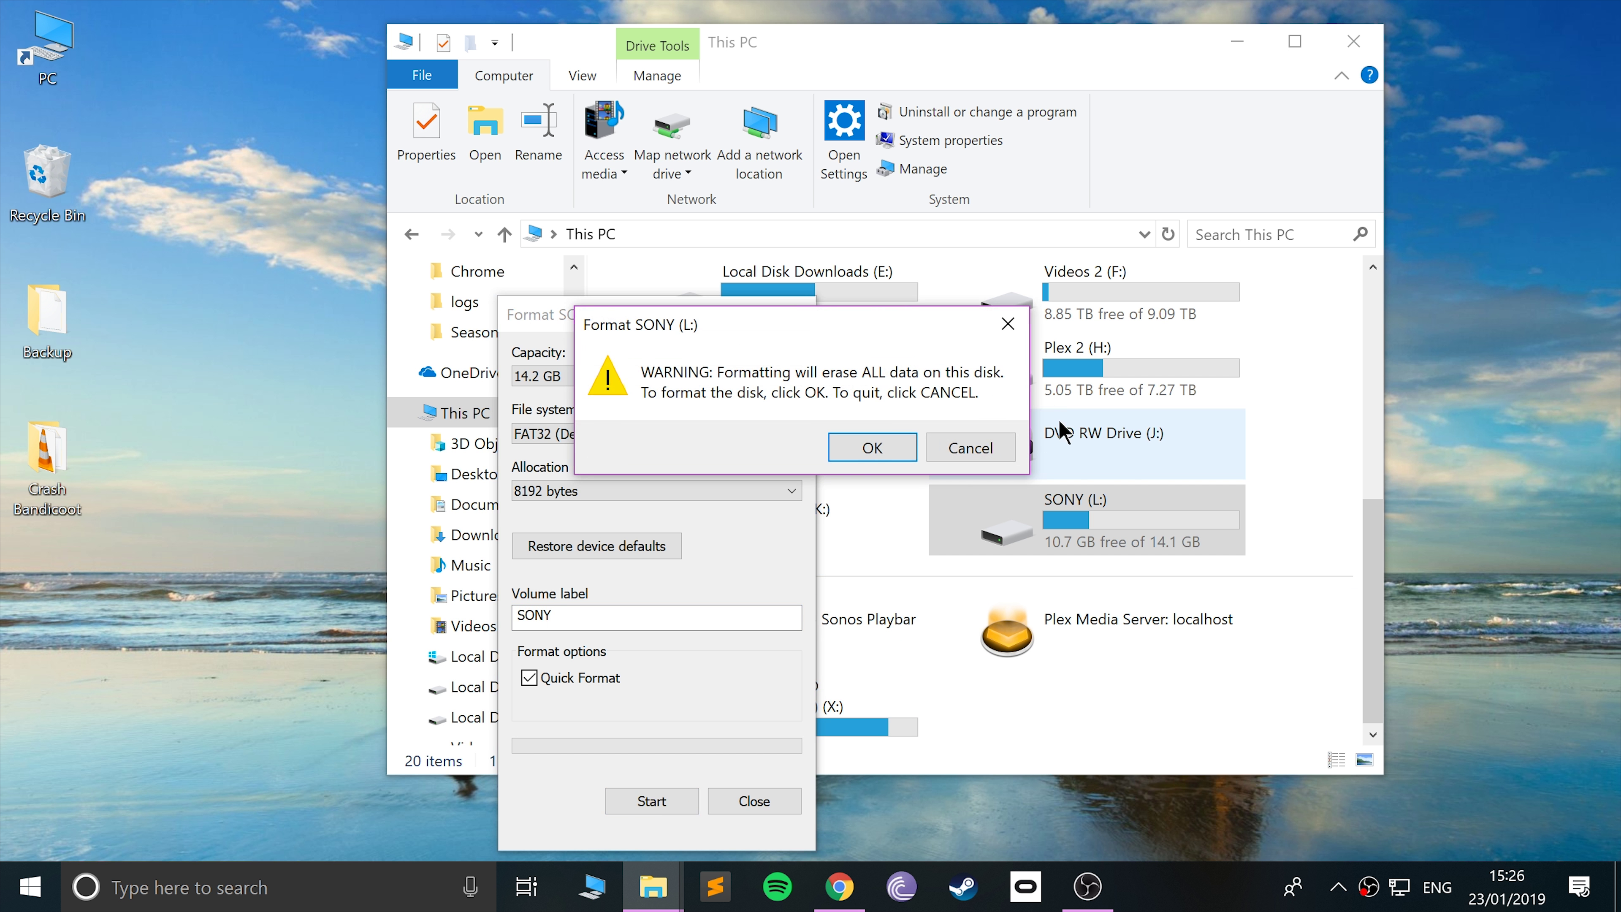
left_click(872, 448)
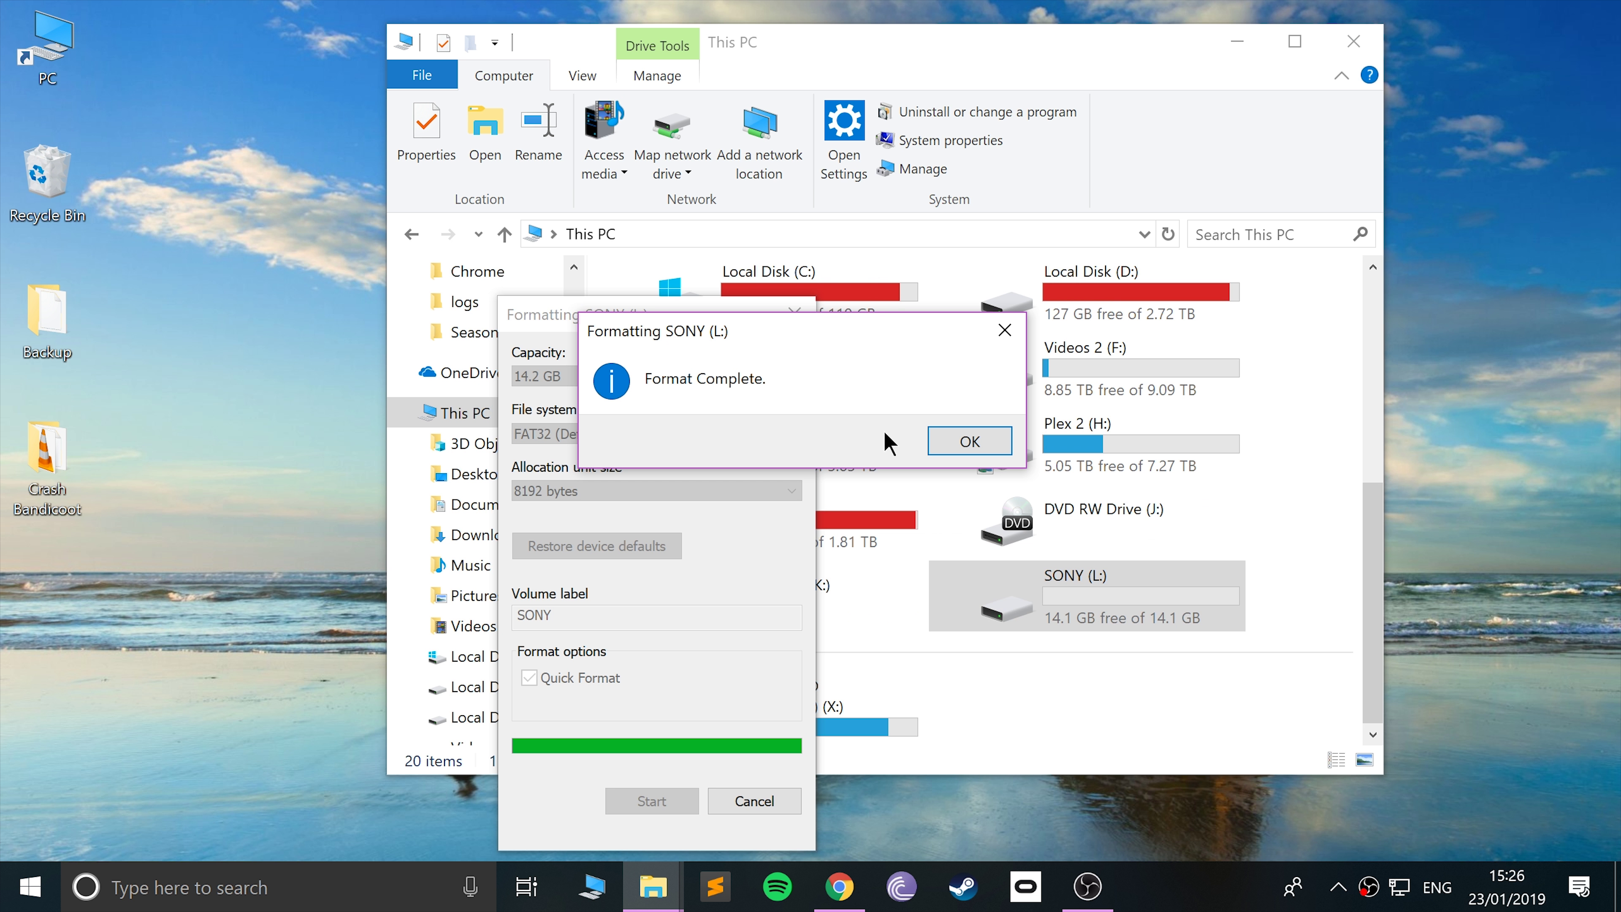
left_click(964, 441)
left_click(794, 312)
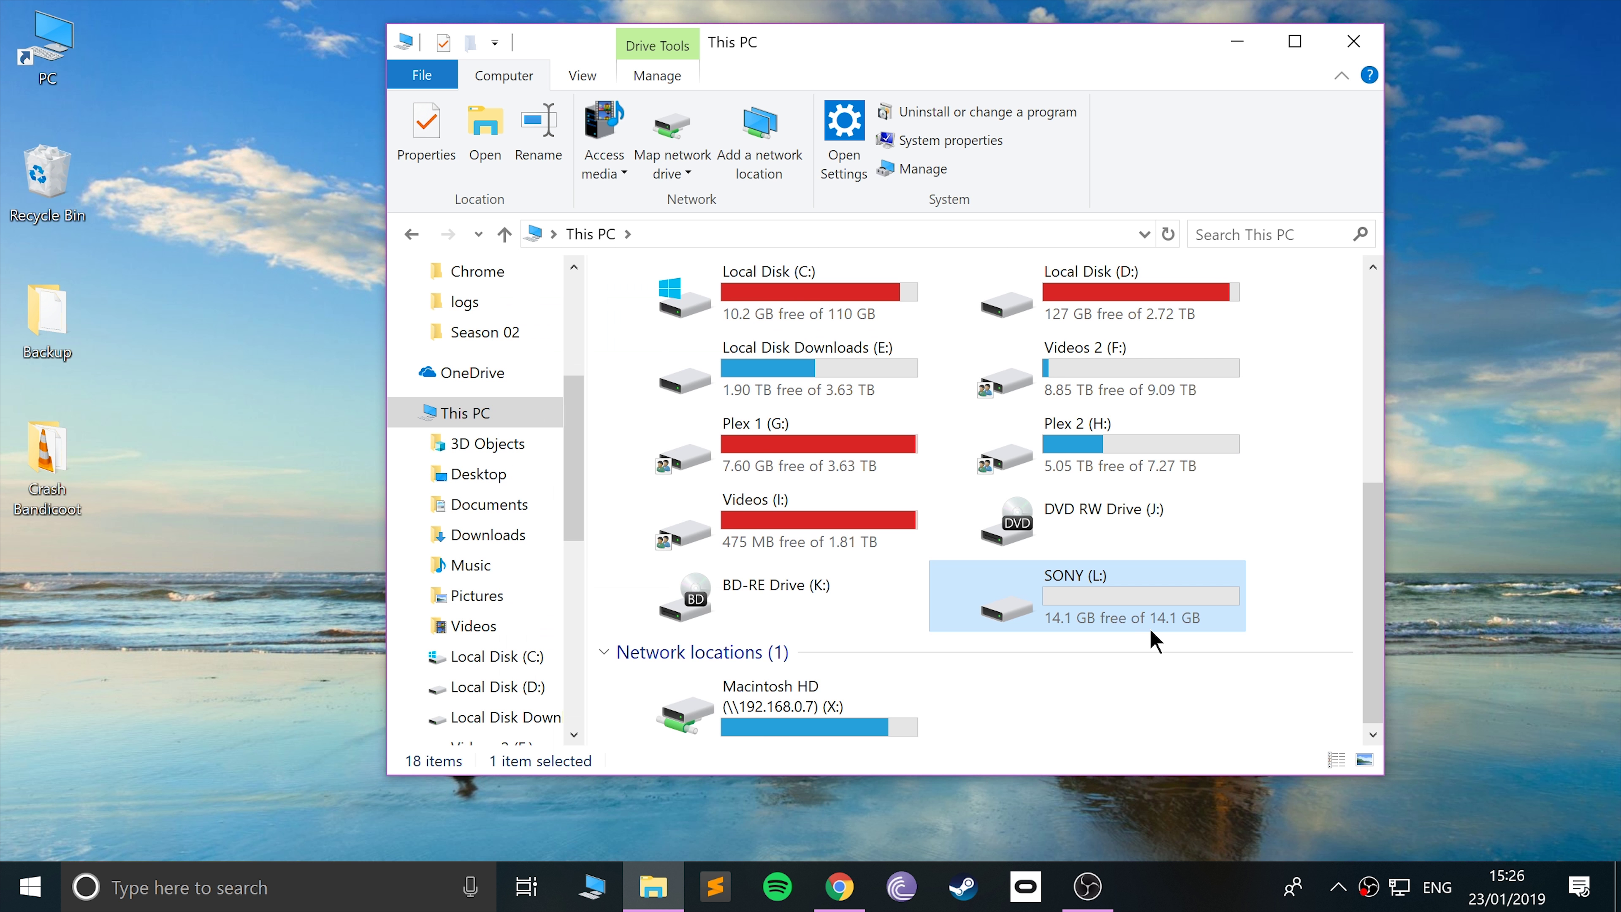
- Paste the copied BleemSync files into the root of the SONY (L:) drive
double_click(1103, 590)
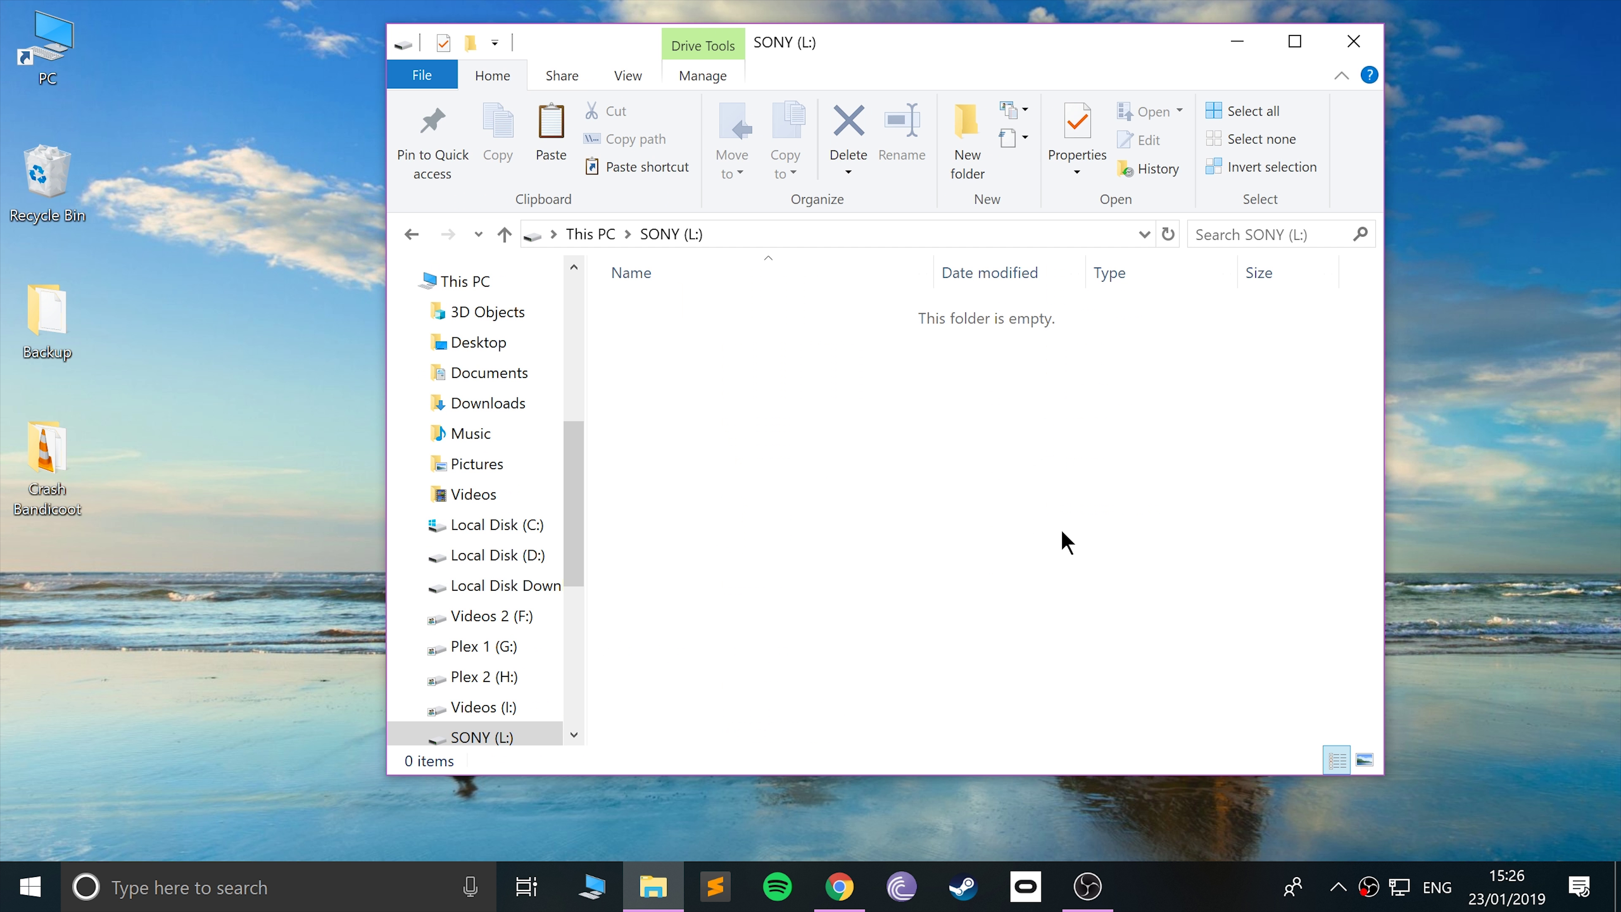
key("ctrl+v")
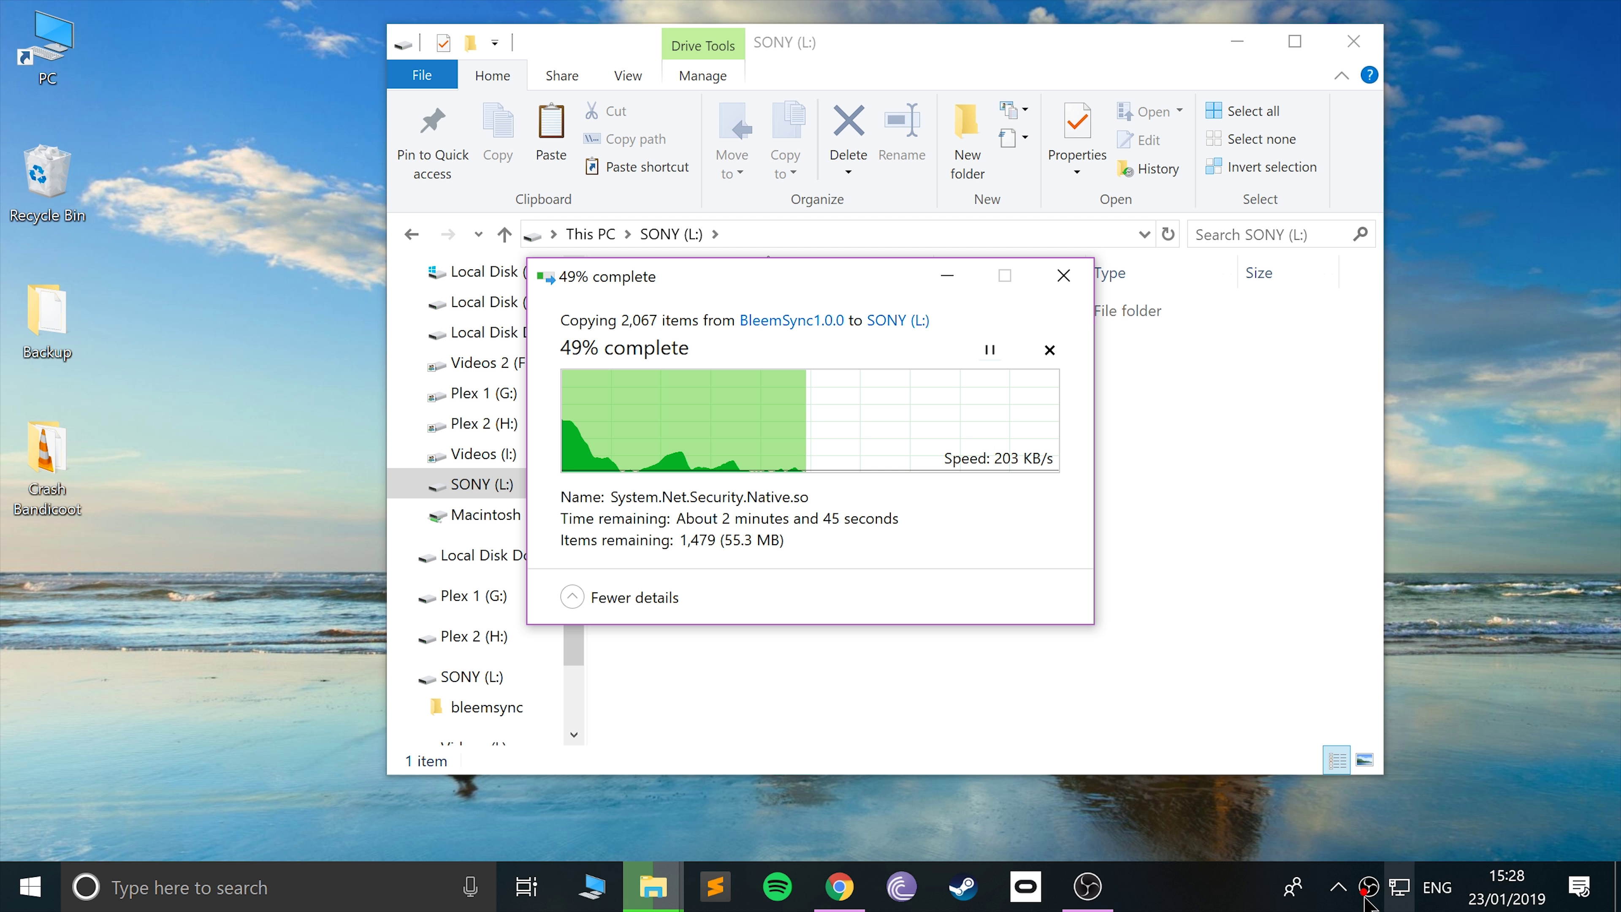
- View the list of ejectable devices and dismiss it without ejecting anything
left_click(1340, 894)
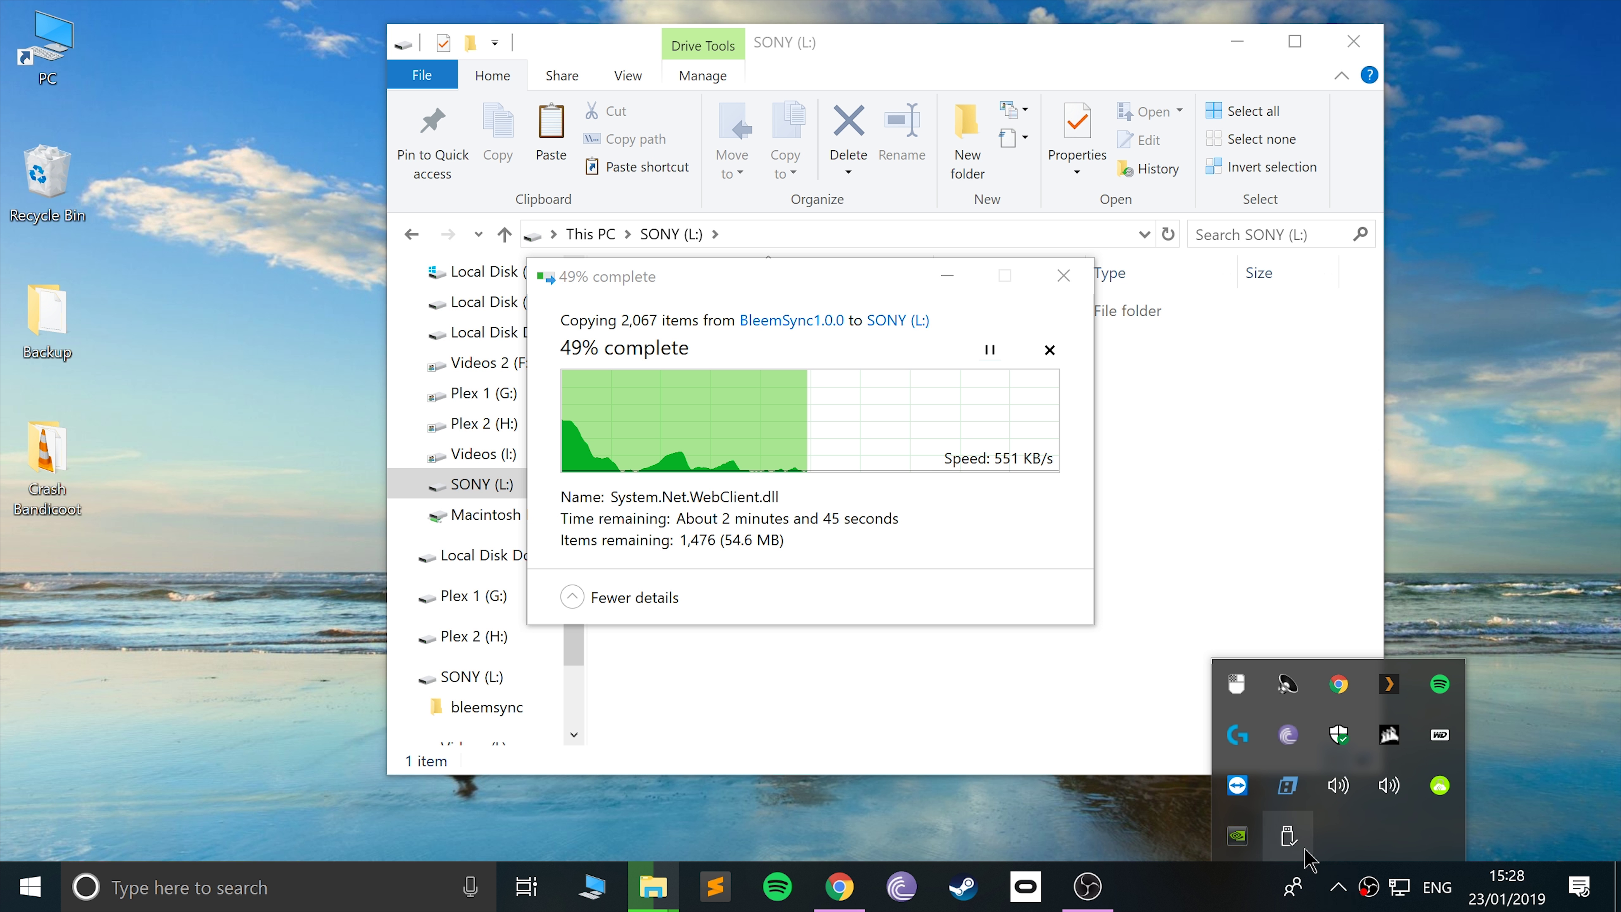
left_click(1288, 835)
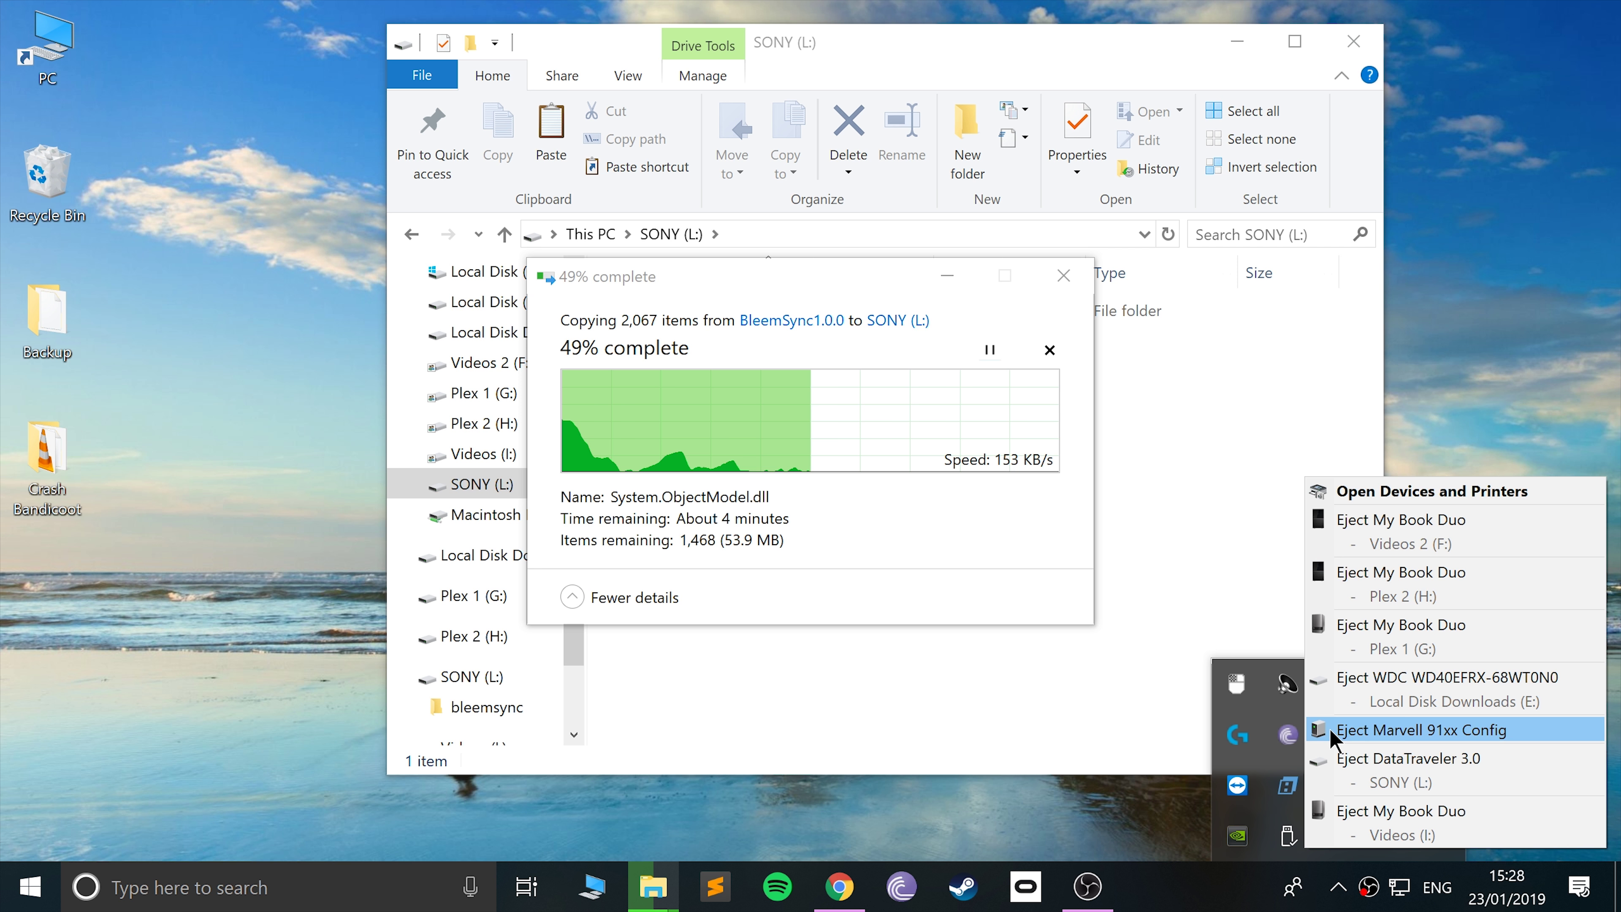
left_click(1047, 562)
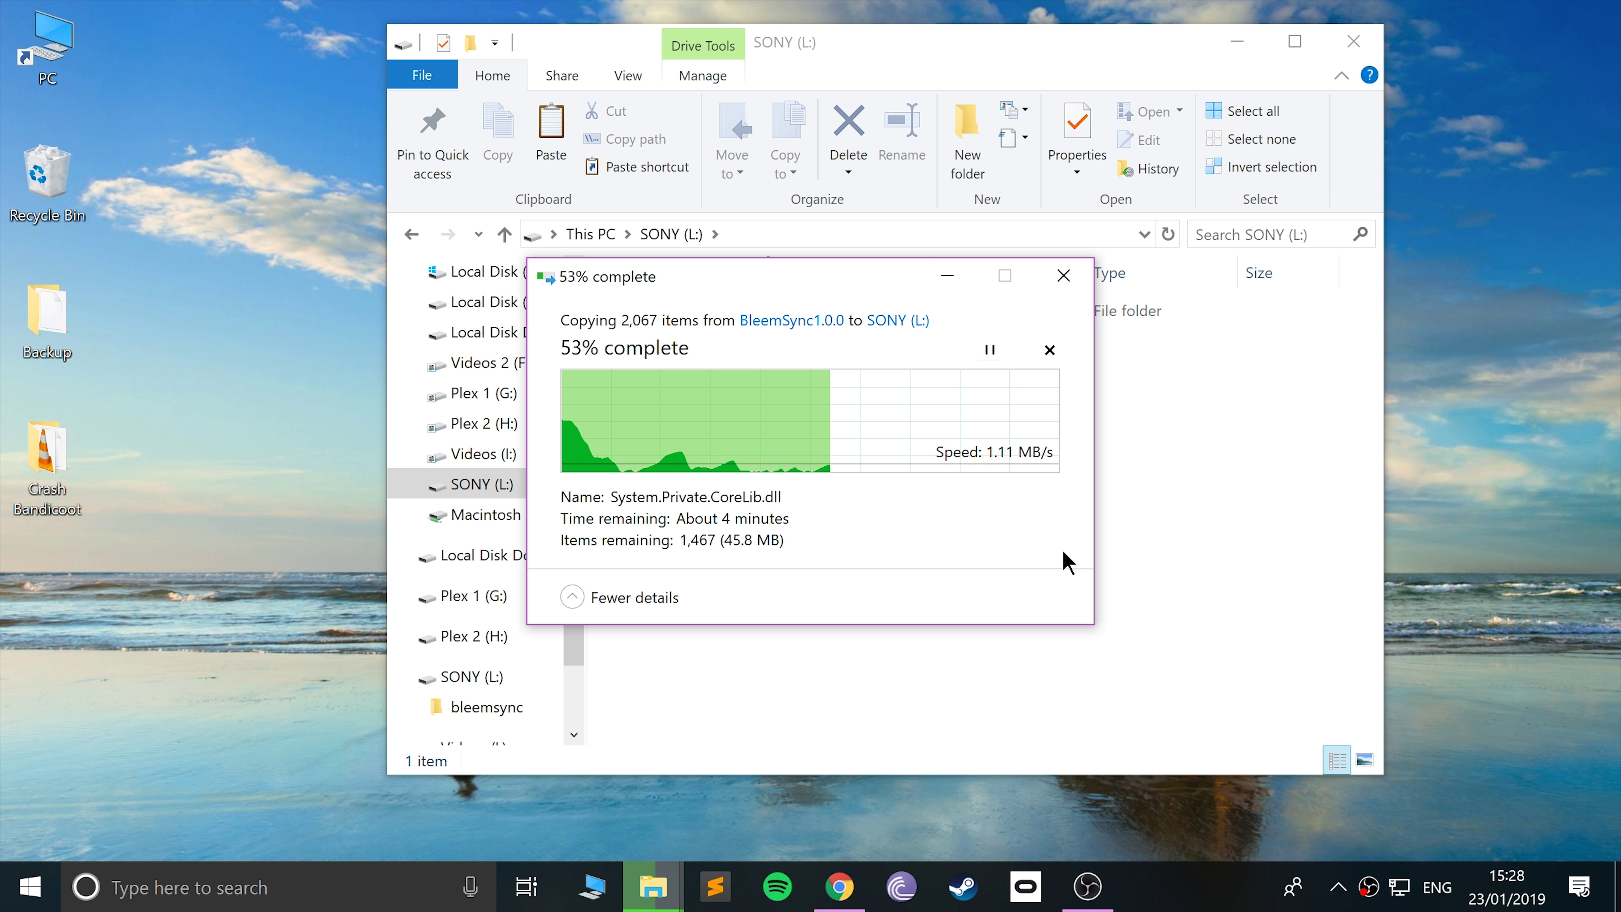